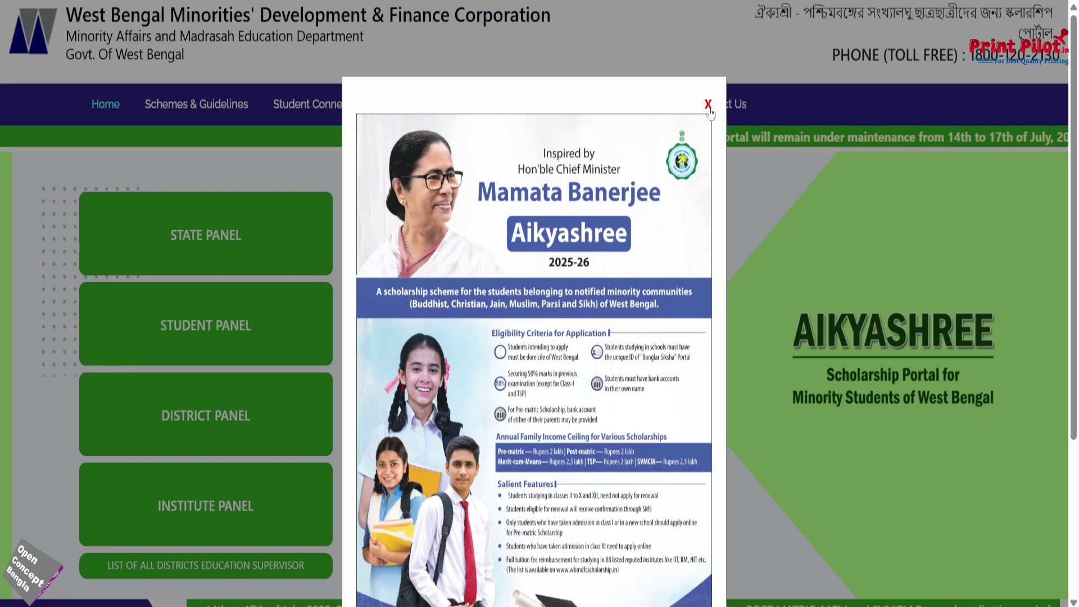
- Dismiss the Aikyashree scholarship announcement and open the Student Panel
{"action": "left_click", "coordinate": [709, 108]}
{"action": "left_click", "coordinate": [708, 105]}
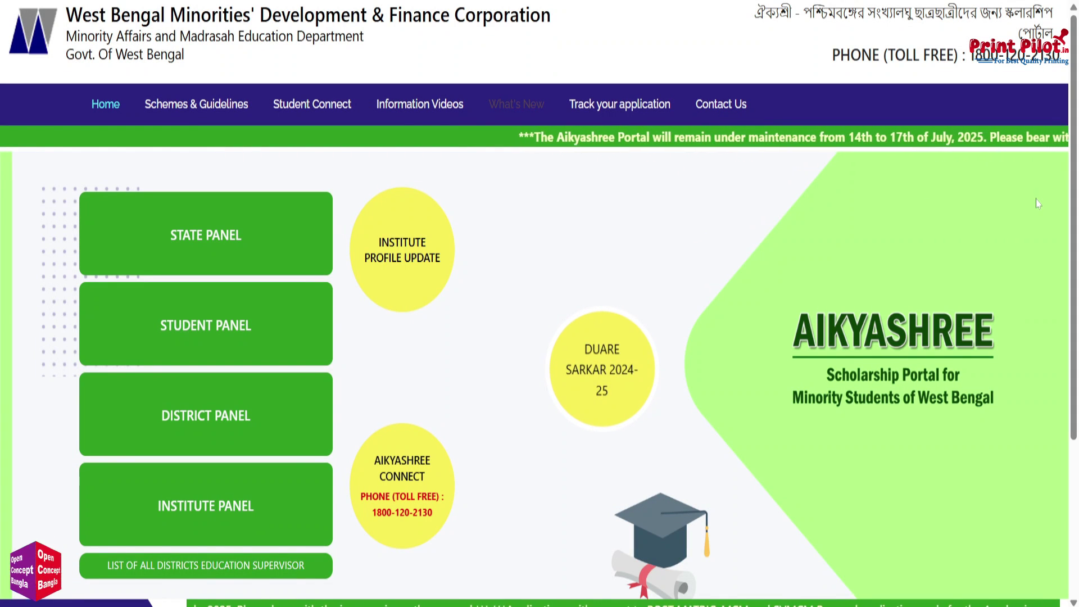
{"action": "left_click", "coordinate": [224, 334]}
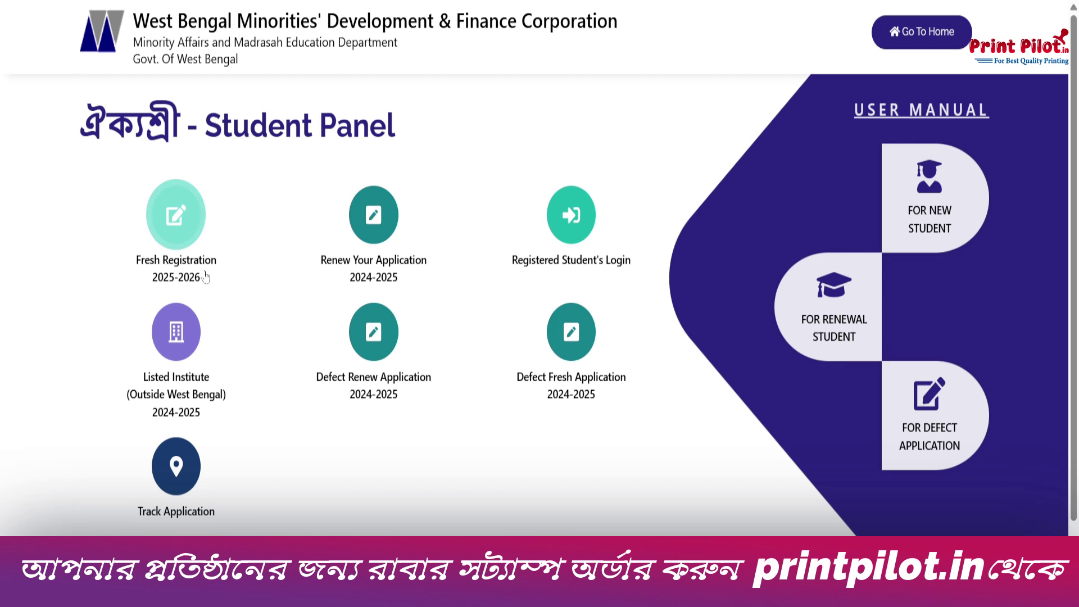
- Start a fresh 2025-2026 registration with Purba Burdwan as the confirmed district of the institute
{"action": "left_click", "coordinate": [175, 222]}
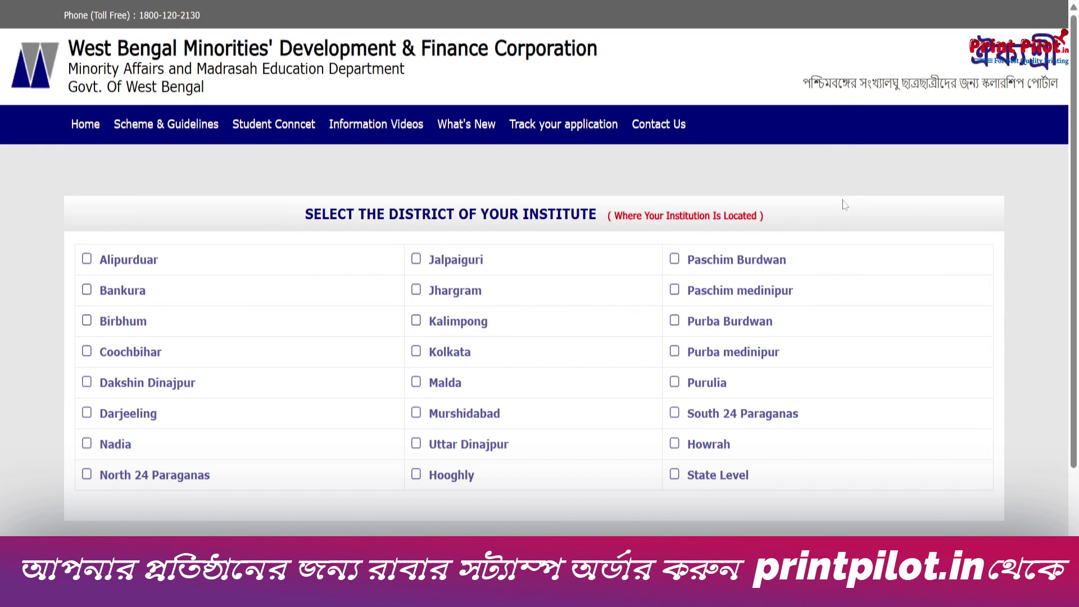
{"action": "left_click", "coordinate": [674, 318]}
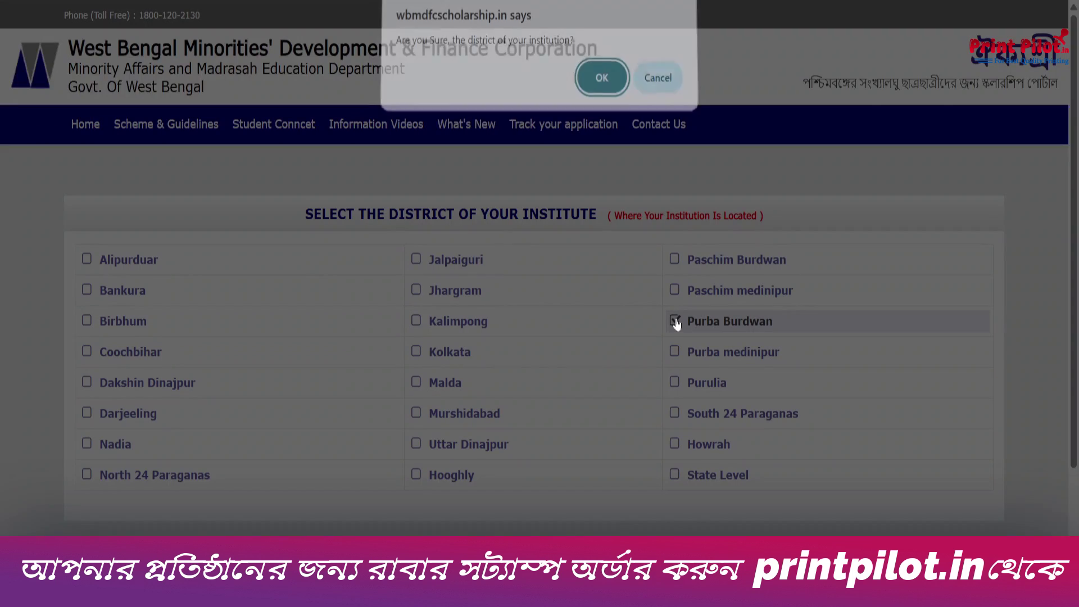
{"action": "left_click", "coordinate": [602, 86]}
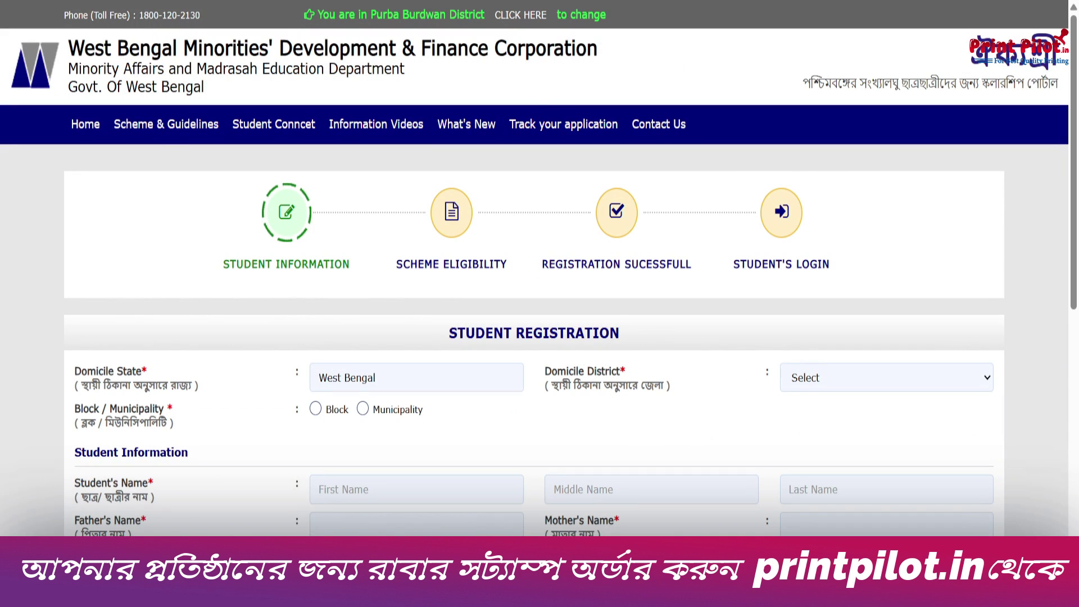
- Set the domicile district to PURBA BARDHAMAN and the domicile area type to Block
{"action": "left_click", "coordinate": [416, 378]}
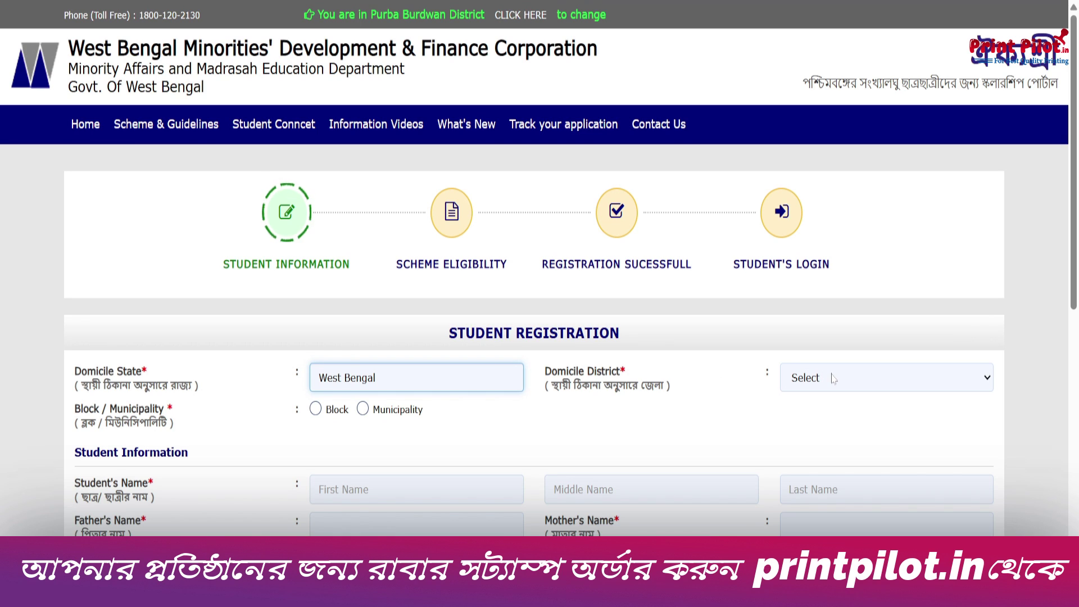
{"action": "left_click", "coordinate": [810, 383]}
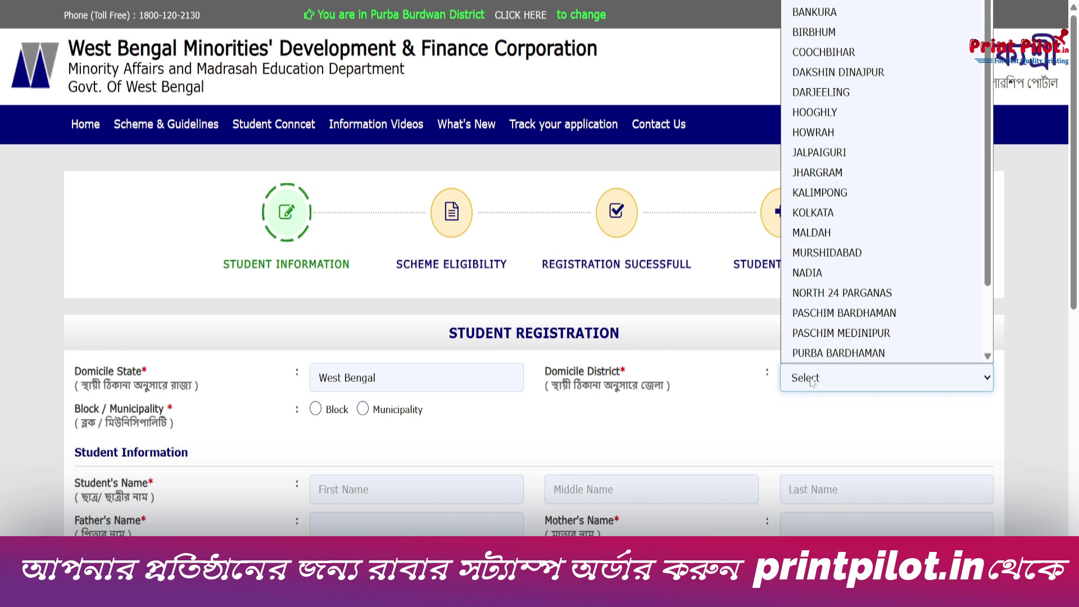
{"action": "left_click", "coordinate": [827, 352]}
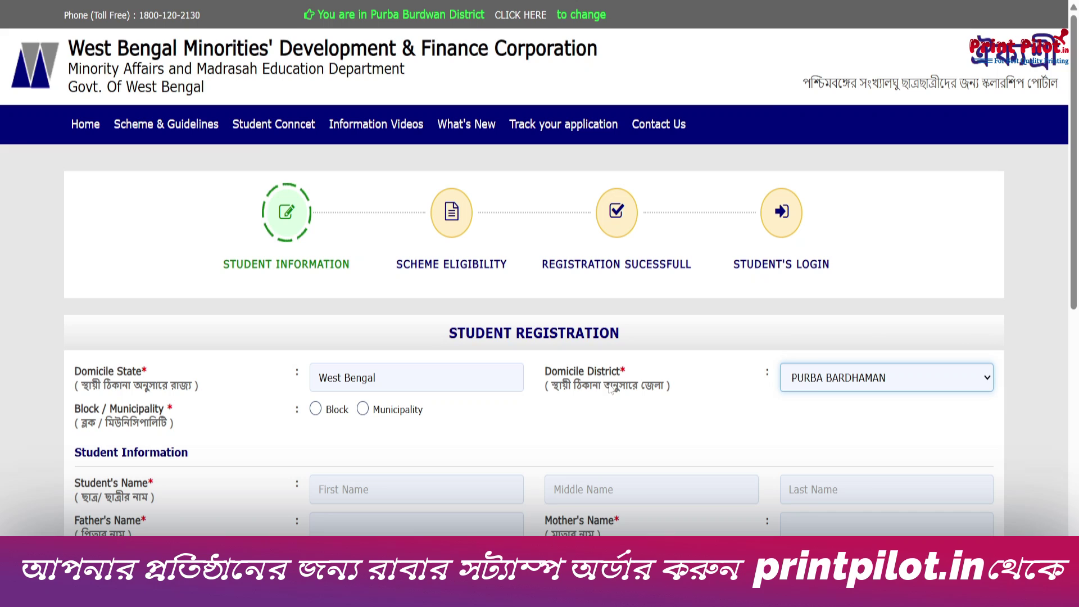
{"action": "left_click", "coordinate": [315, 409]}
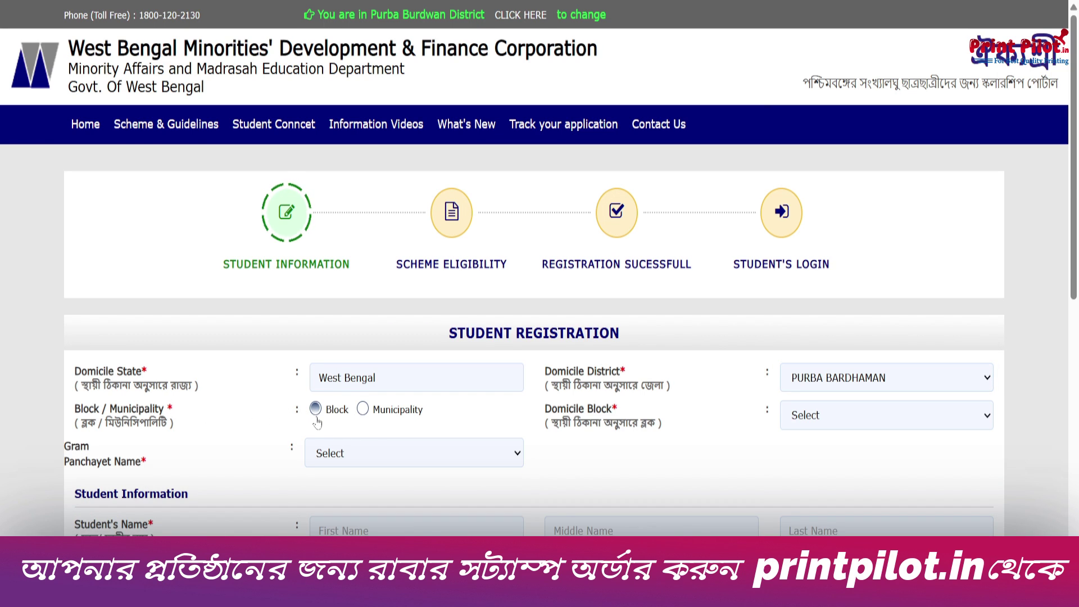
{"action": "left_click", "coordinate": [361, 411]}
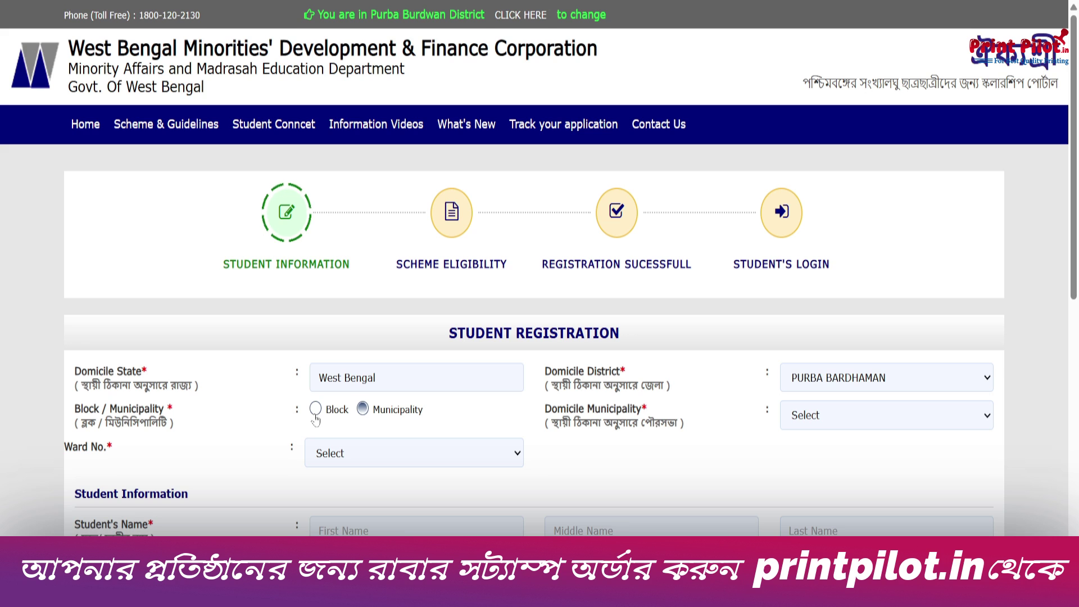
{"action": "left_click", "coordinate": [315, 413]}
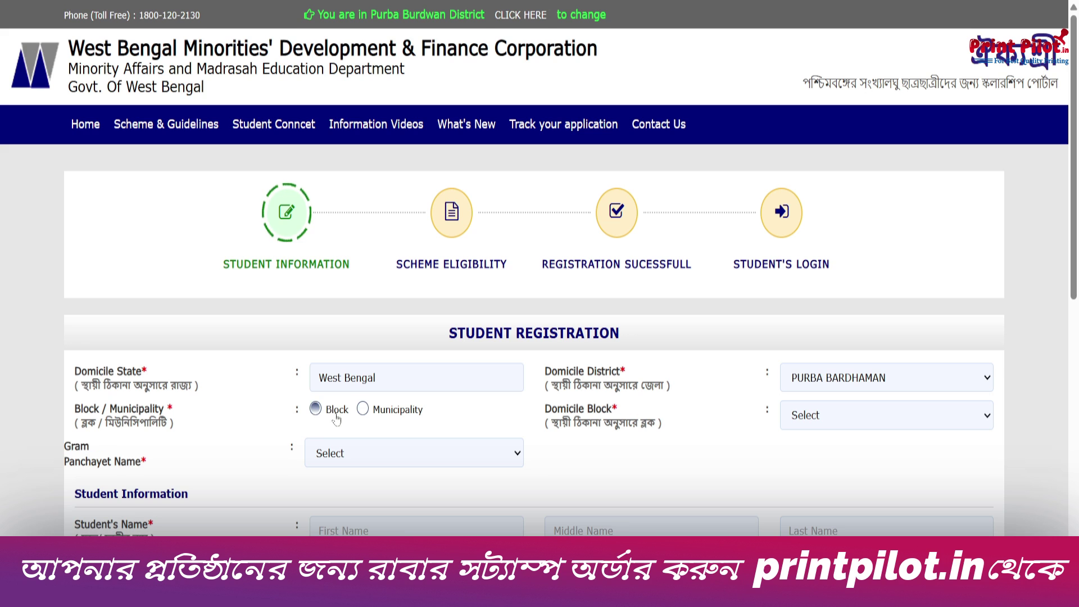
- Look through the available options for the domicile block and the gram panchayet name
{"action": "left_click", "coordinate": [844, 421]}
{"action": "scroll", "coordinate": [842, 394], "scroll_direction": "down", "scroll_amount": 2}
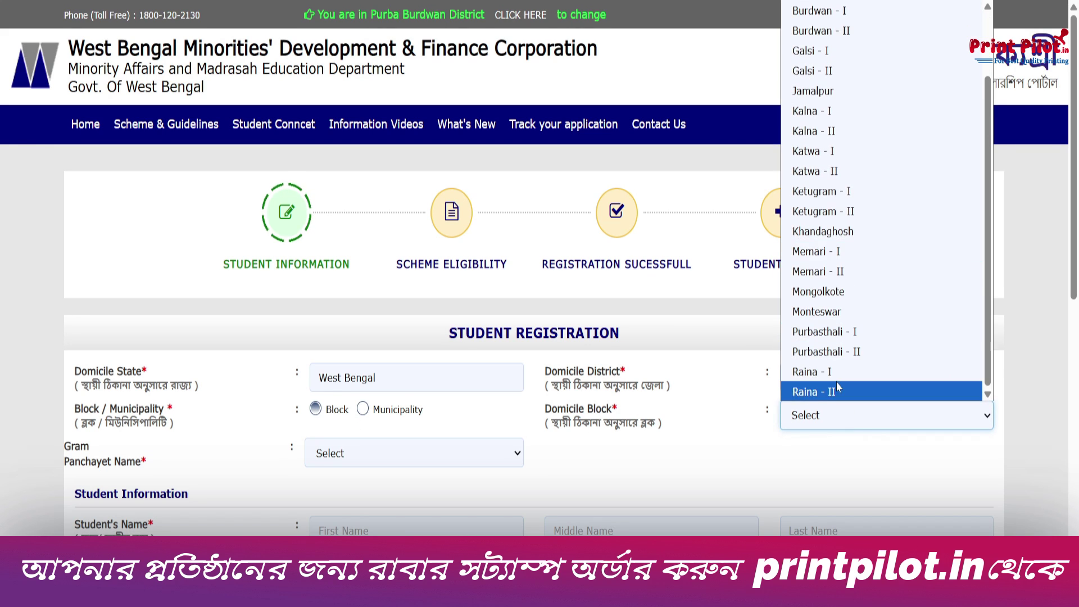
{"action": "left_click", "coordinate": [708, 418]}
{"action": "left_click", "coordinate": [348, 456]}
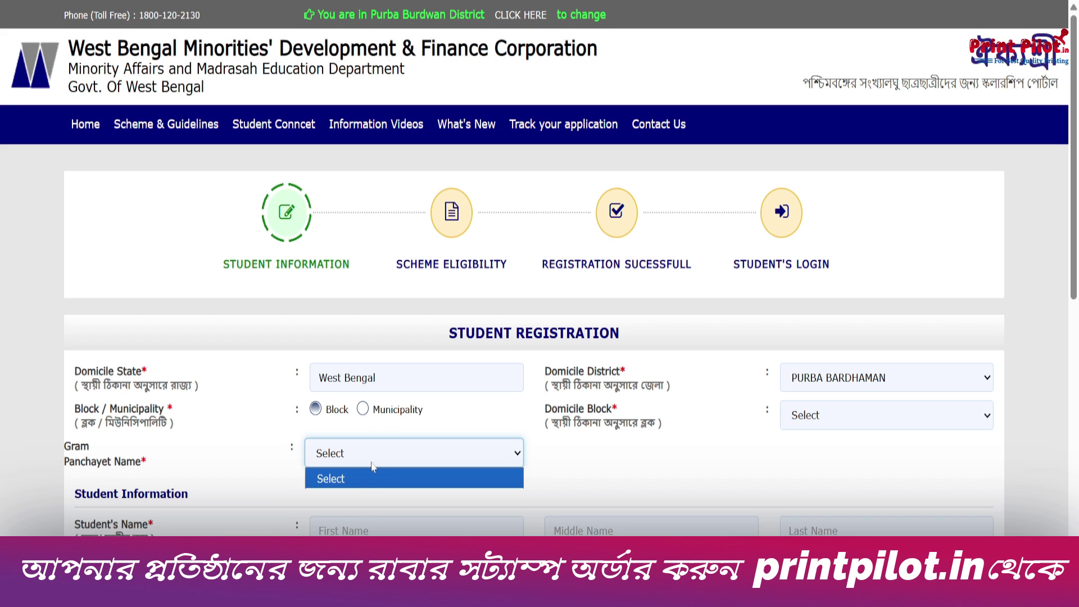
{"action": "left_click", "coordinate": [913, 439]}
- Review the Student Information fields for the student's, father's and mother's names, religion and savings bank account number
{"action": "scroll", "coordinate": [863, 396], "scroll_direction": "down", "scroll_amount": 4}
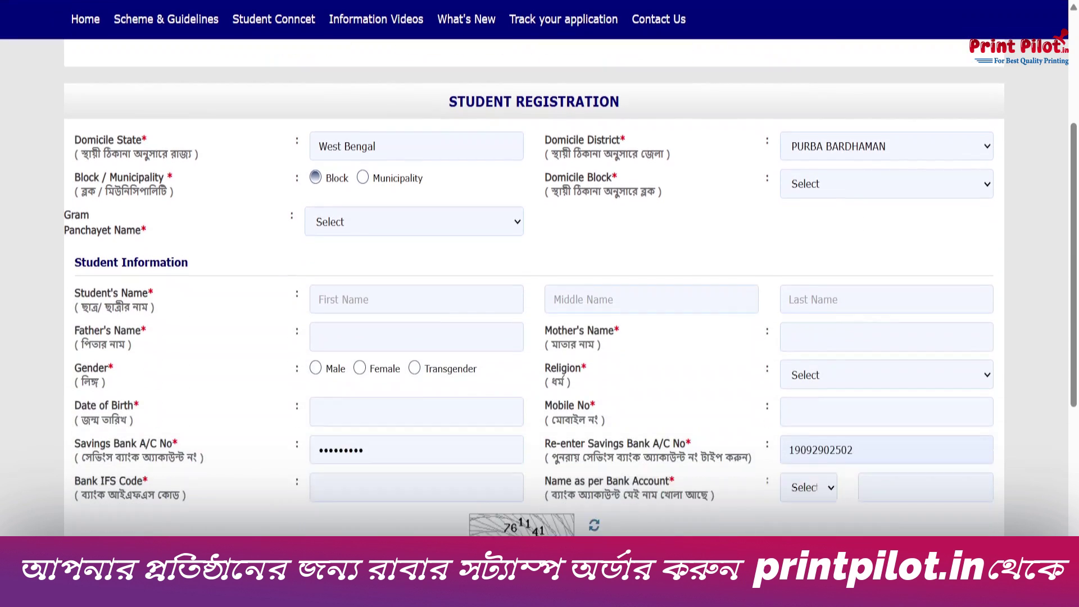
{"action": "left_click_drag", "start_coordinate": [72, 275], "coordinate": [159, 278]}
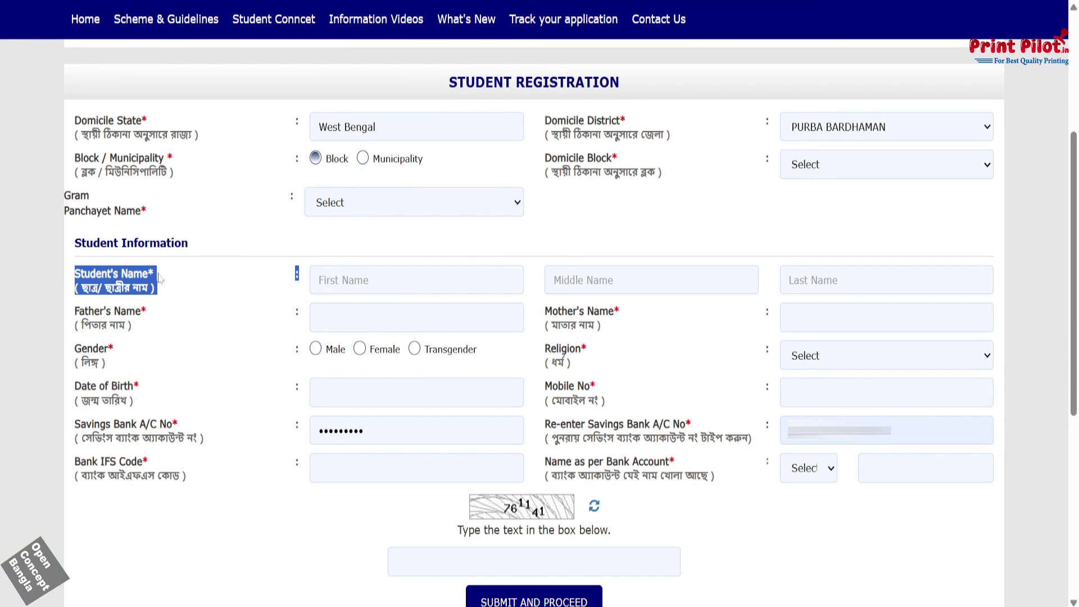
{"action": "left_click", "coordinate": [387, 280]}
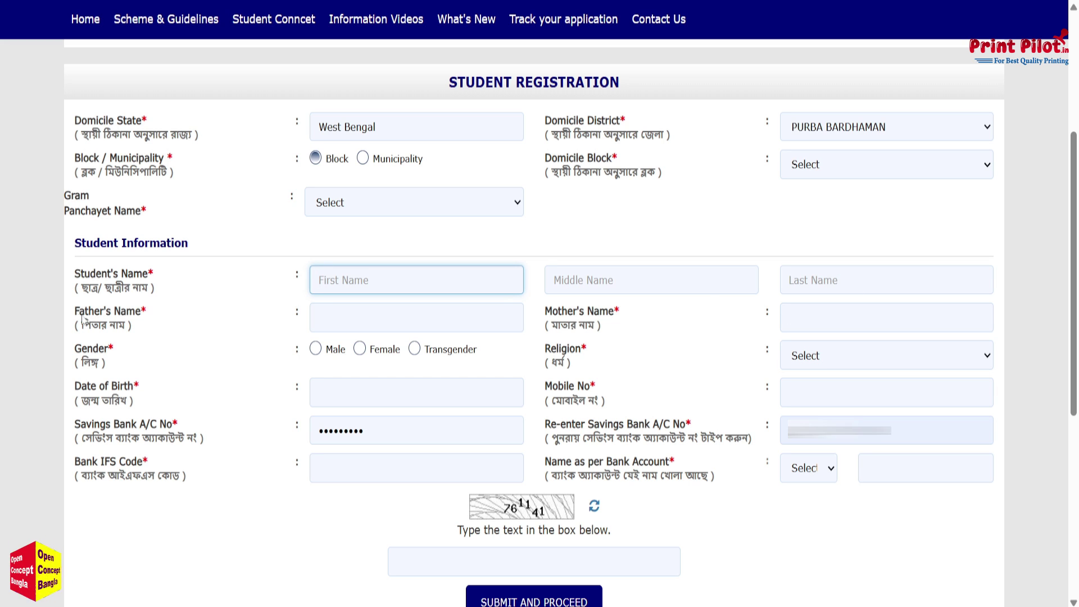
{"action": "left_click_drag", "start_coordinate": [74, 310], "coordinate": [291, 321]}
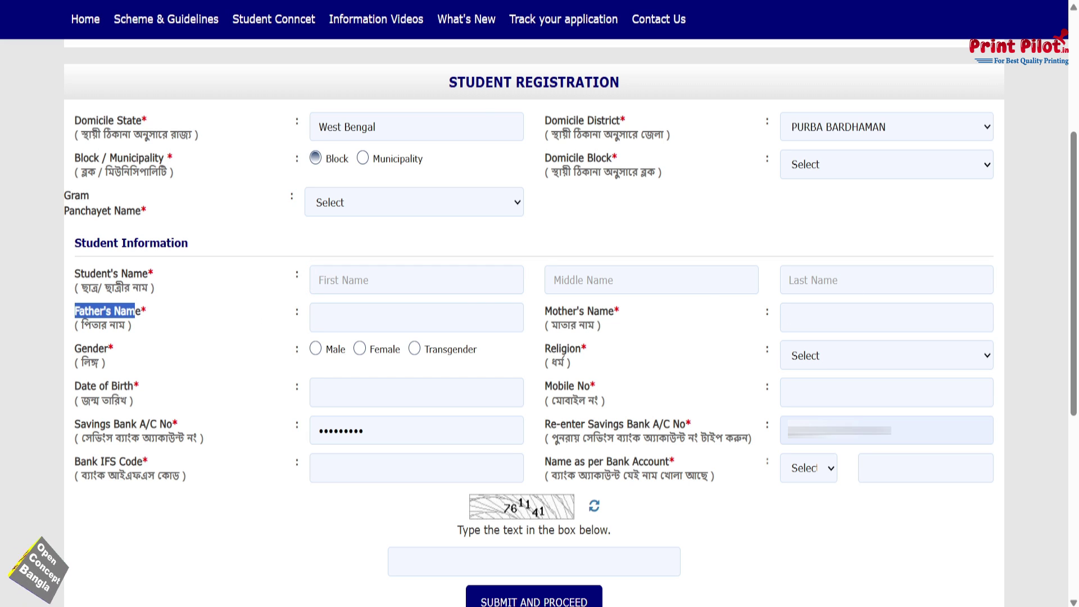
{"action": "left_click", "coordinate": [292, 315]}
{"action": "left_click_drag", "start_coordinate": [547, 312], "coordinate": [624, 318]}
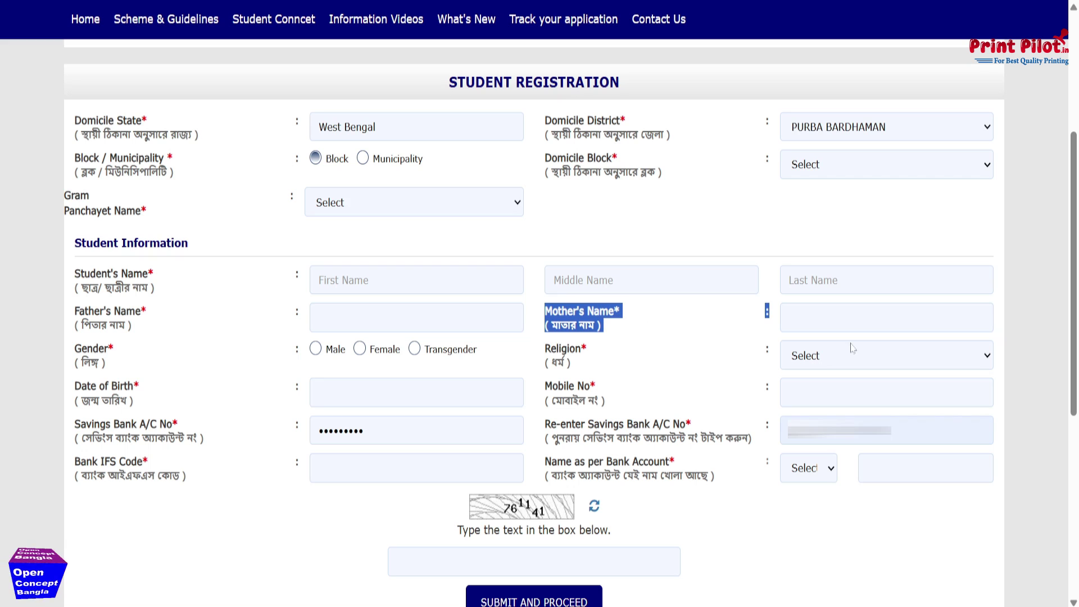
{"action": "left_click", "coordinate": [851, 323]}
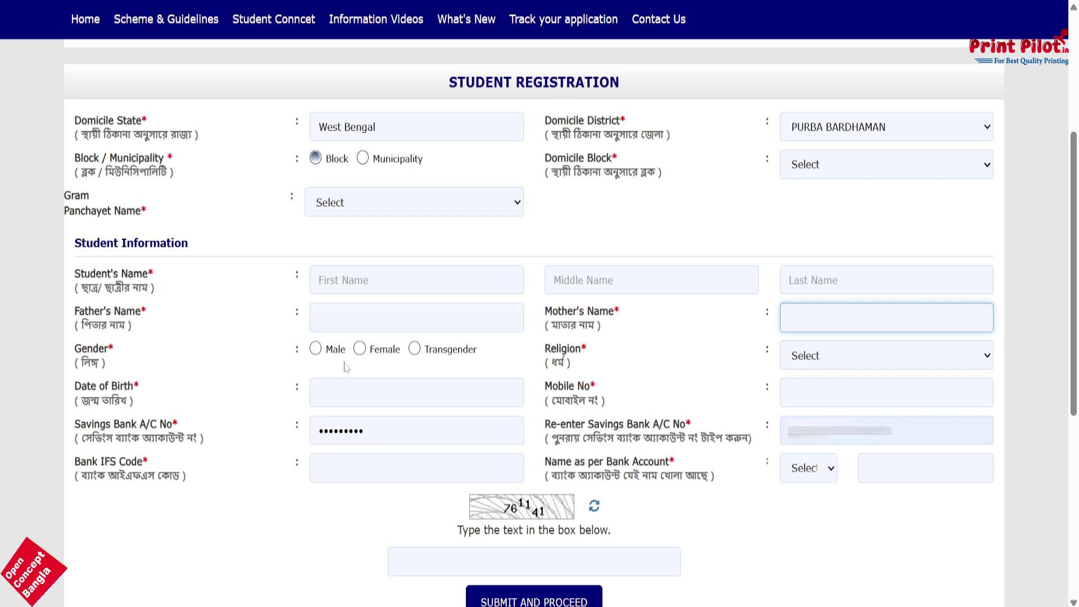
{"action": "left_click", "coordinate": [826, 364]}
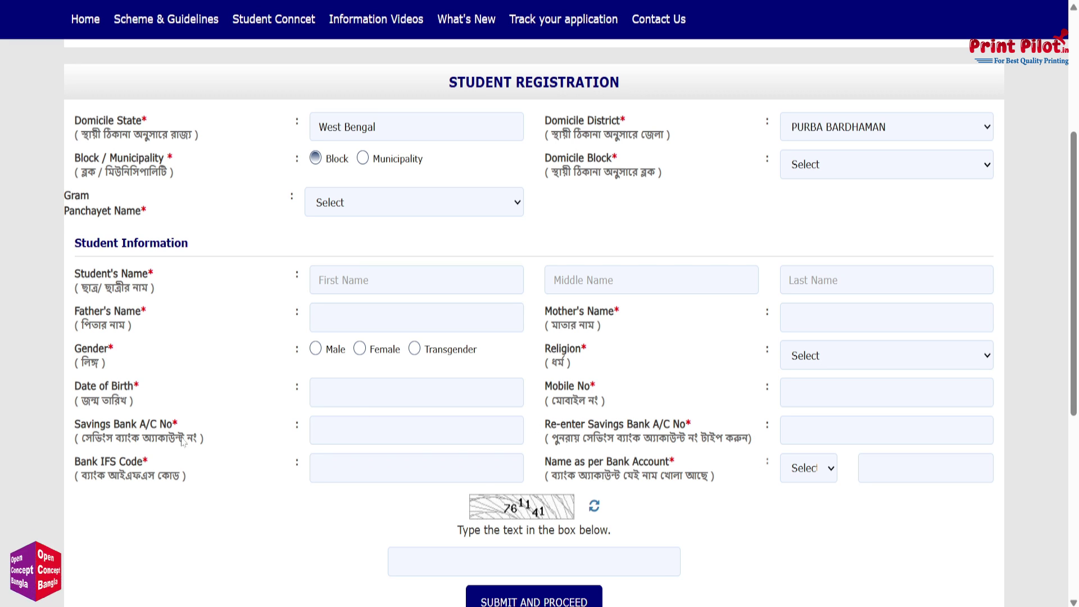
{"action": "left_click_drag", "start_coordinate": [137, 424], "coordinate": [174, 424]}
{"action": "left_click_drag", "start_coordinate": [632, 438], "coordinate": [677, 439]}
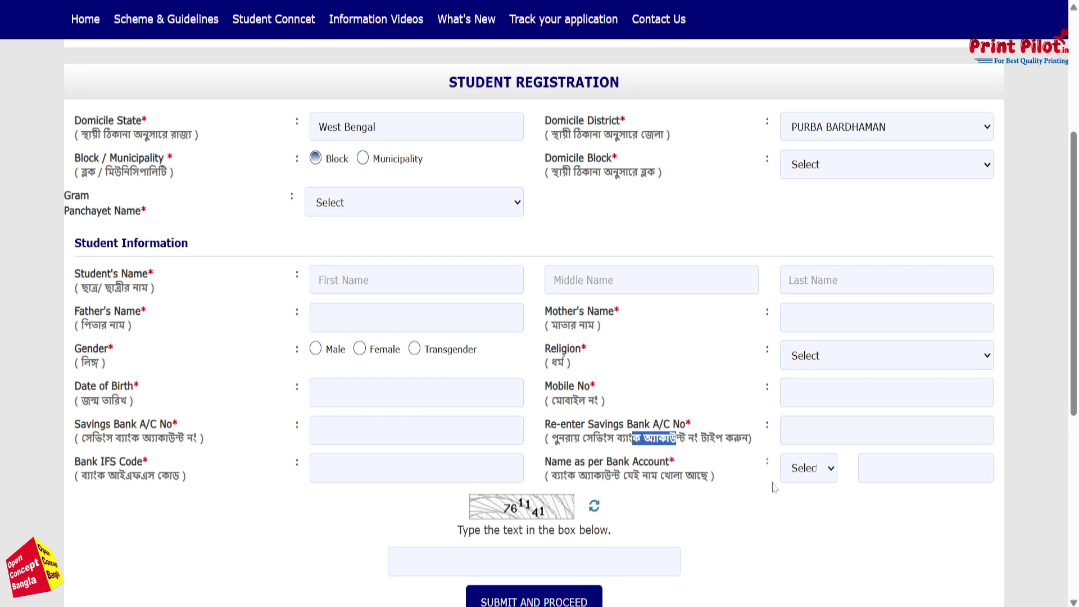
- Set the bank account name holder to Self and submit the student registration form
{"action": "left_click", "coordinate": [810, 475]}
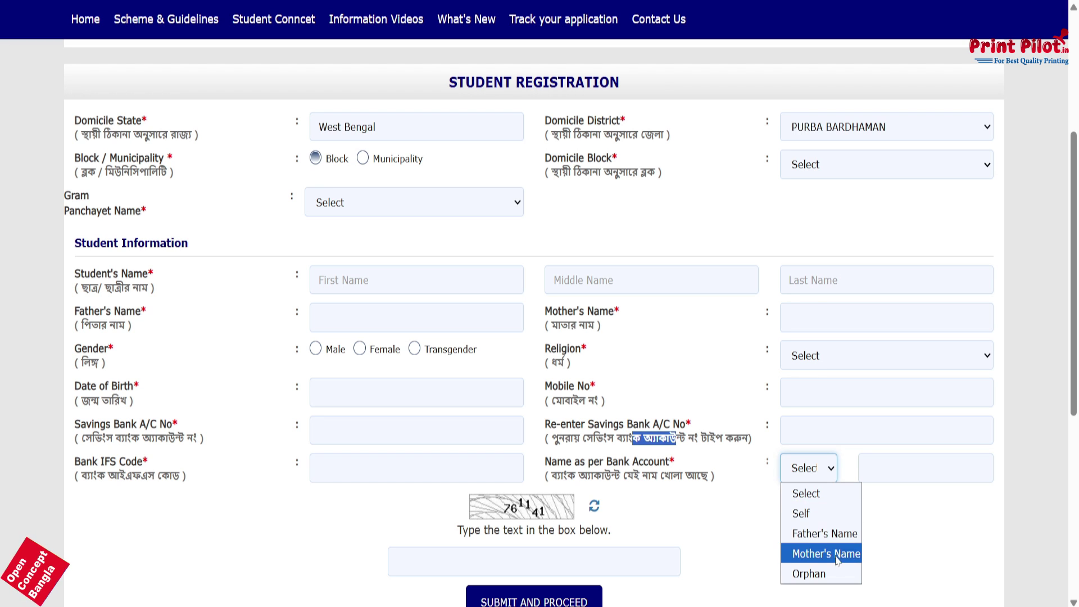
{"action": "left_click", "coordinate": [818, 513]}
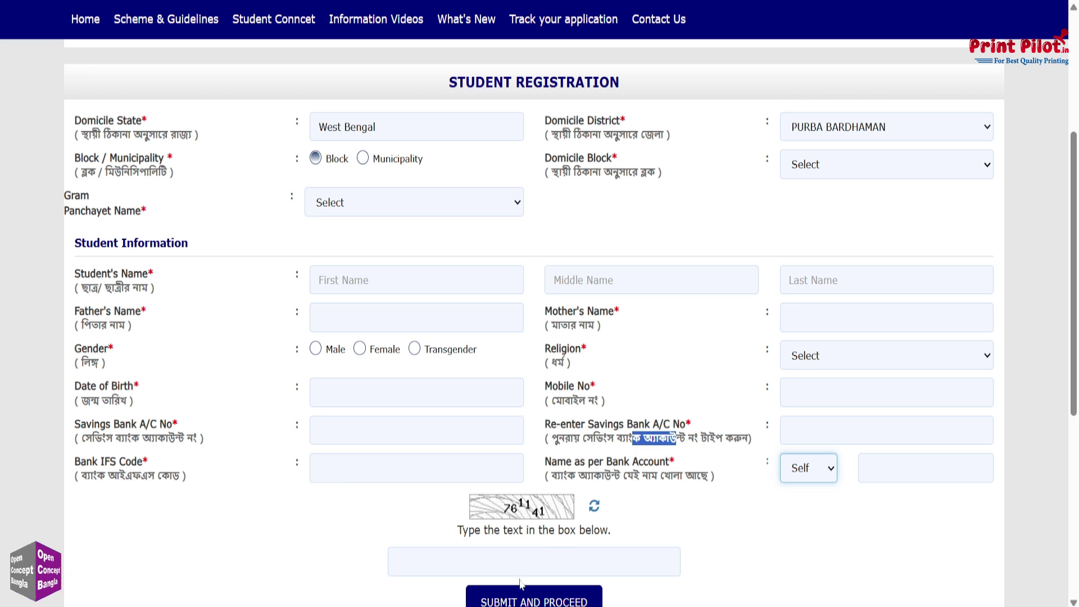
{"action": "left_click", "coordinate": [521, 601]}
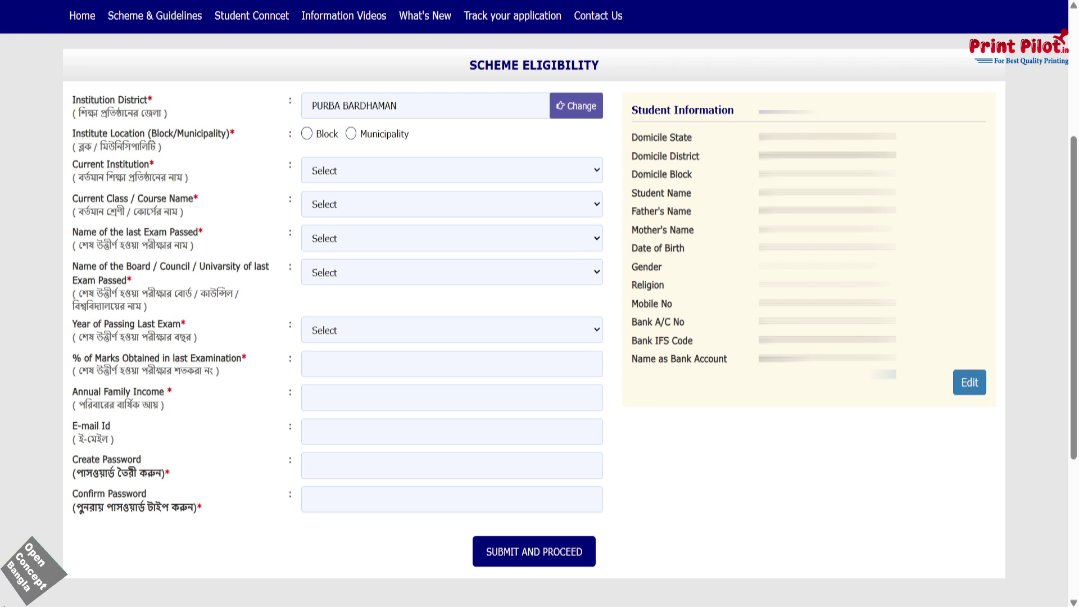
- Set the institute location to Block and the institute's block to Raina - II on the scheme eligibility form
{"action": "left_click_drag", "start_coordinate": [630, 110], "coordinate": [757, 115]}
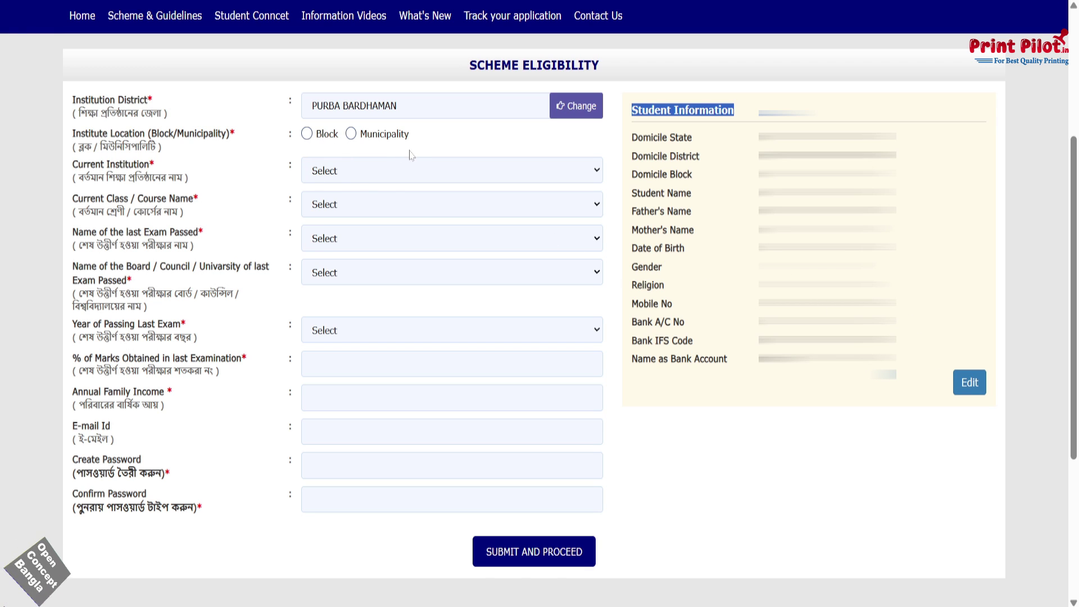
{"action": "left_click", "coordinate": [428, 147]}
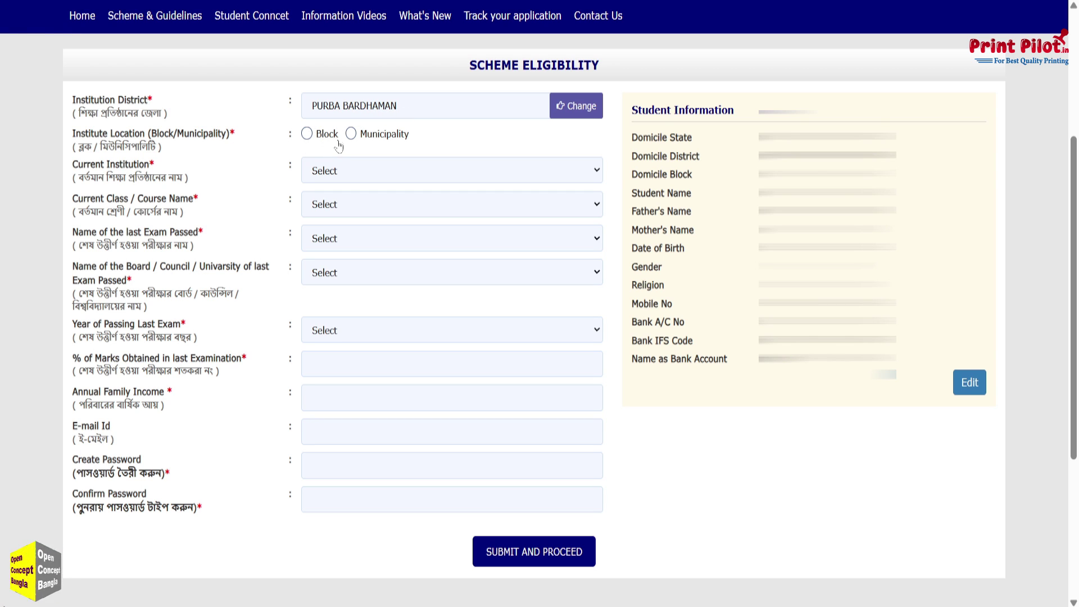
{"action": "left_click", "coordinate": [308, 134]}
{"action": "left_click", "coordinate": [371, 170]}
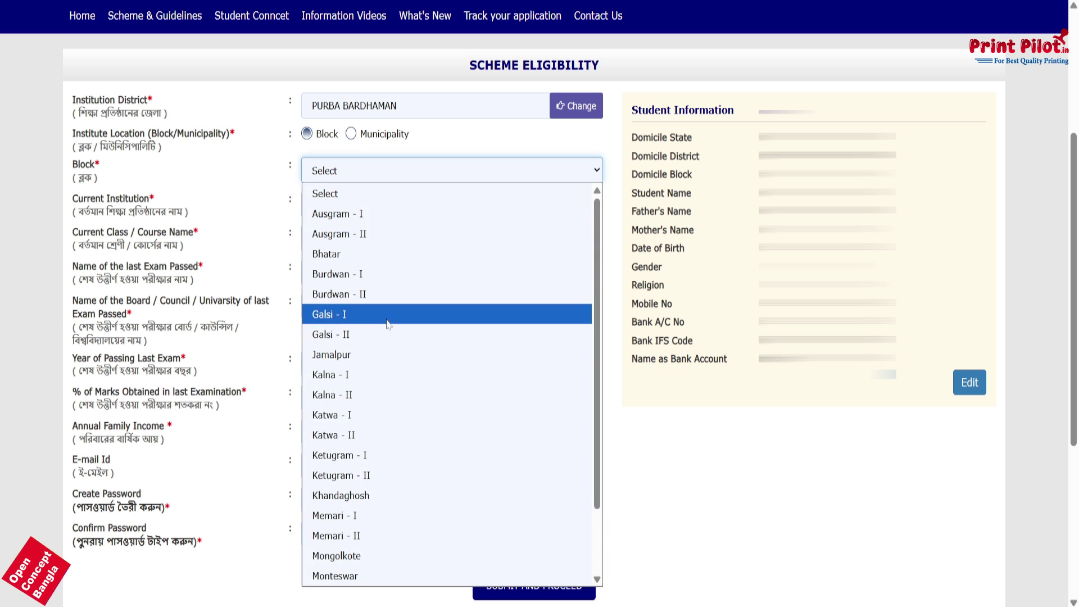
{"action": "scroll", "coordinate": [382, 427], "scroll_direction": "down", "scroll_amount": 3}
{"action": "left_click", "coordinate": [373, 576]}
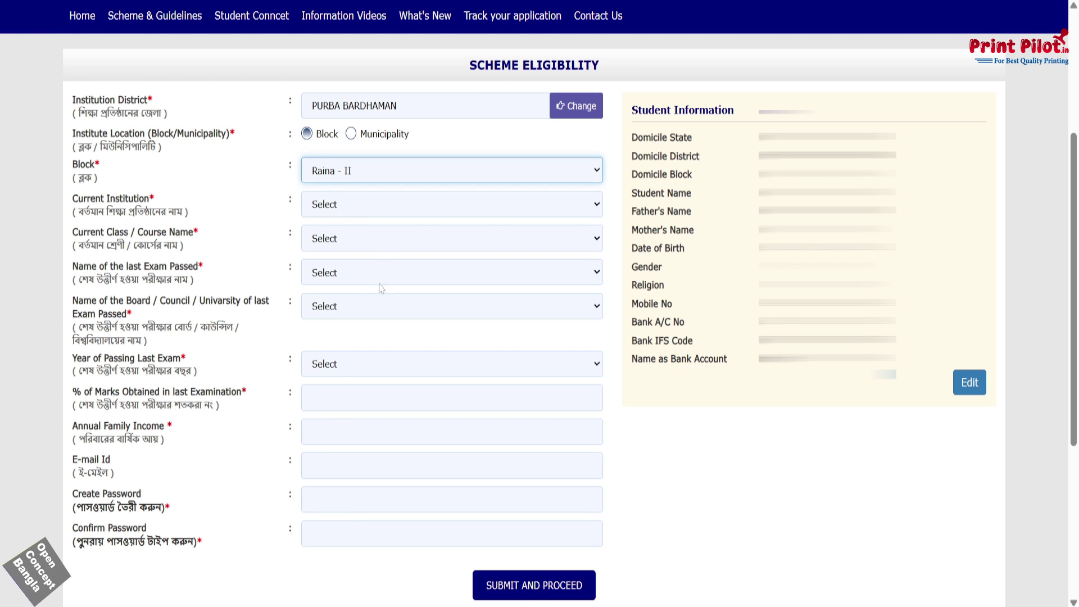
- Examine the scheme eligibility fields for current institution, current class or course, and the board or university of the last exam passed
{"action": "left_click", "coordinate": [364, 205]}
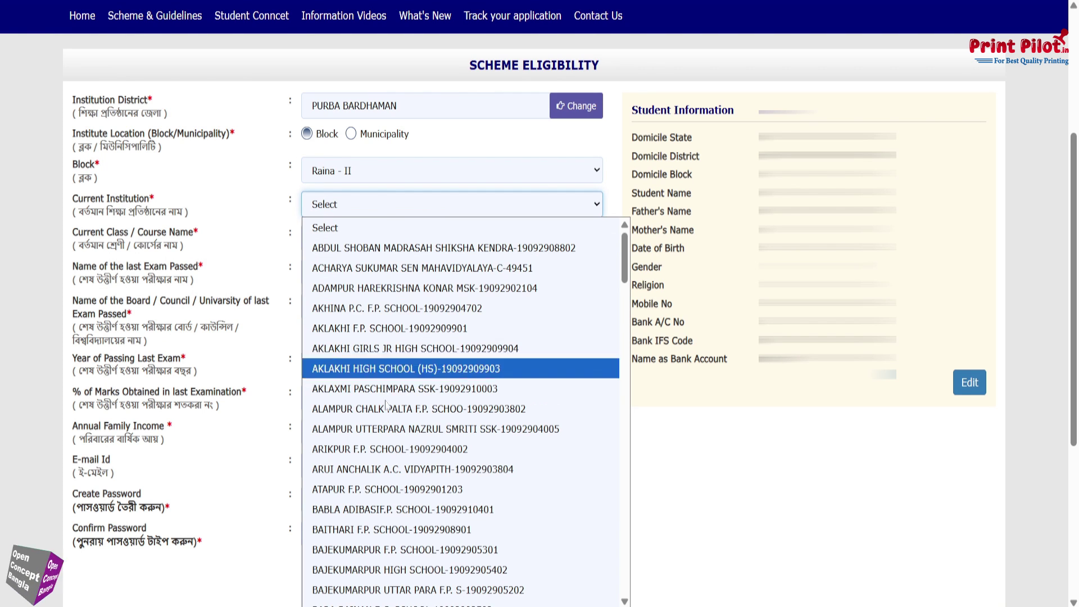
{"action": "left_click", "coordinate": [611, 145]}
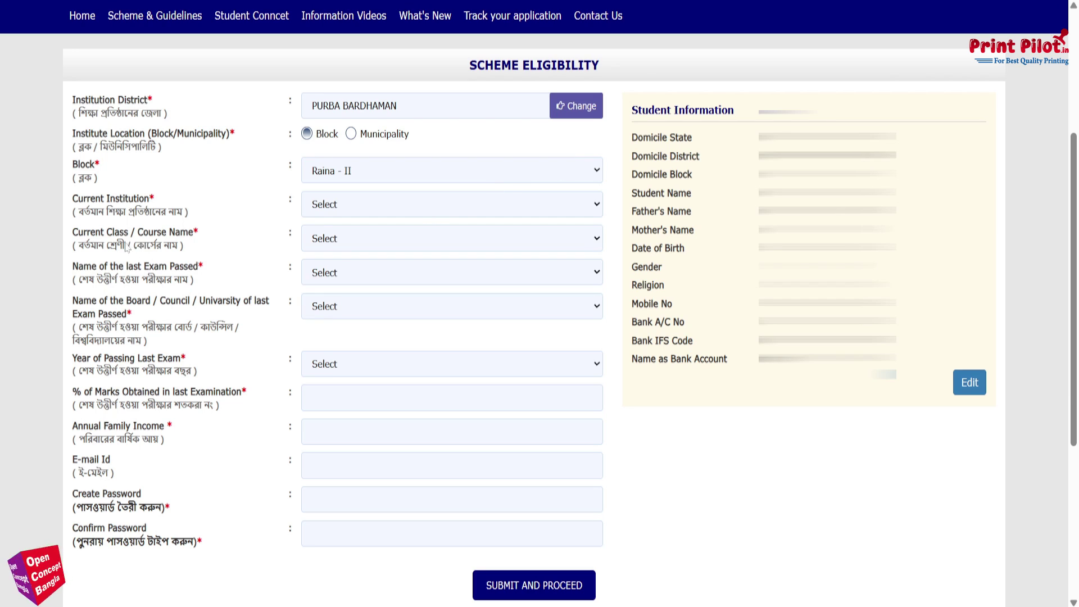
{"action": "left_click_drag", "start_coordinate": [105, 233], "coordinate": [278, 241]}
{"action": "left_click", "coordinate": [336, 238]}
{"action": "left_click", "coordinate": [336, 238]}
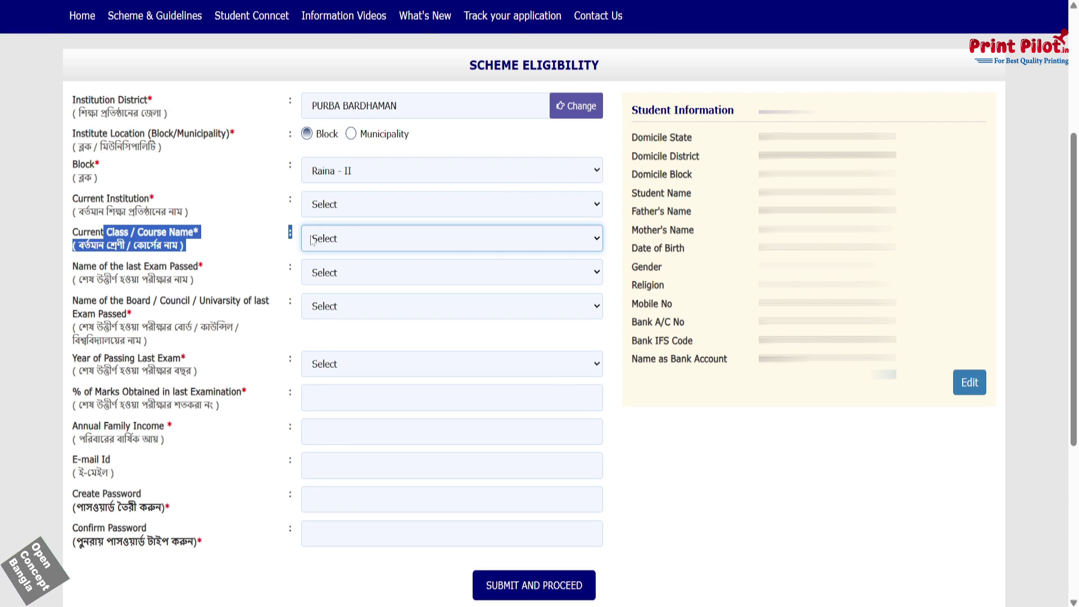
{"action": "left_click", "coordinate": [237, 257]}
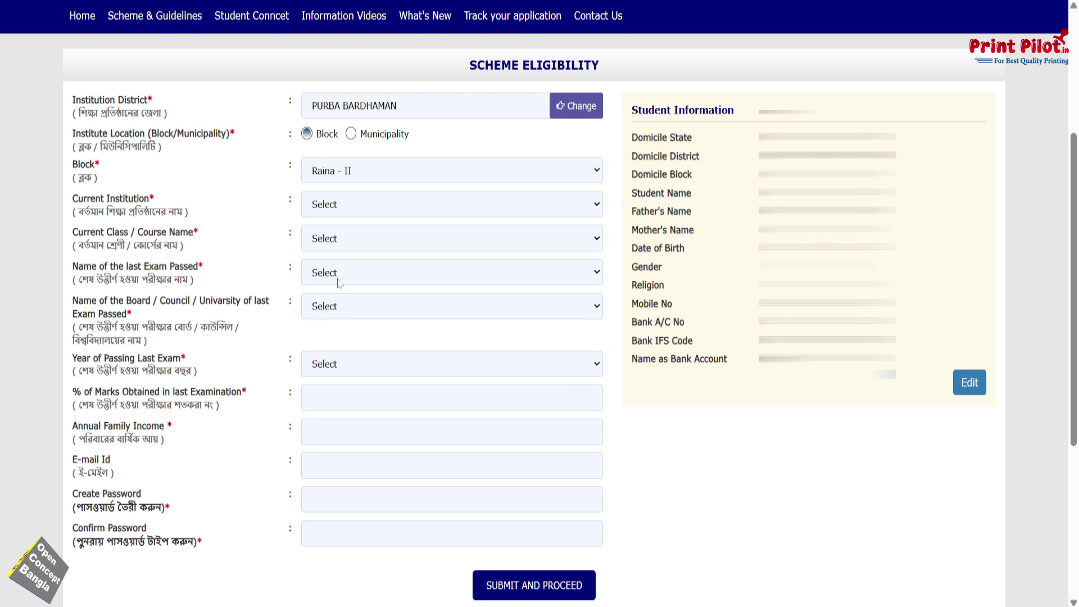
{"action": "left_click_drag", "start_coordinate": [88, 327], "coordinate": [191, 344]}
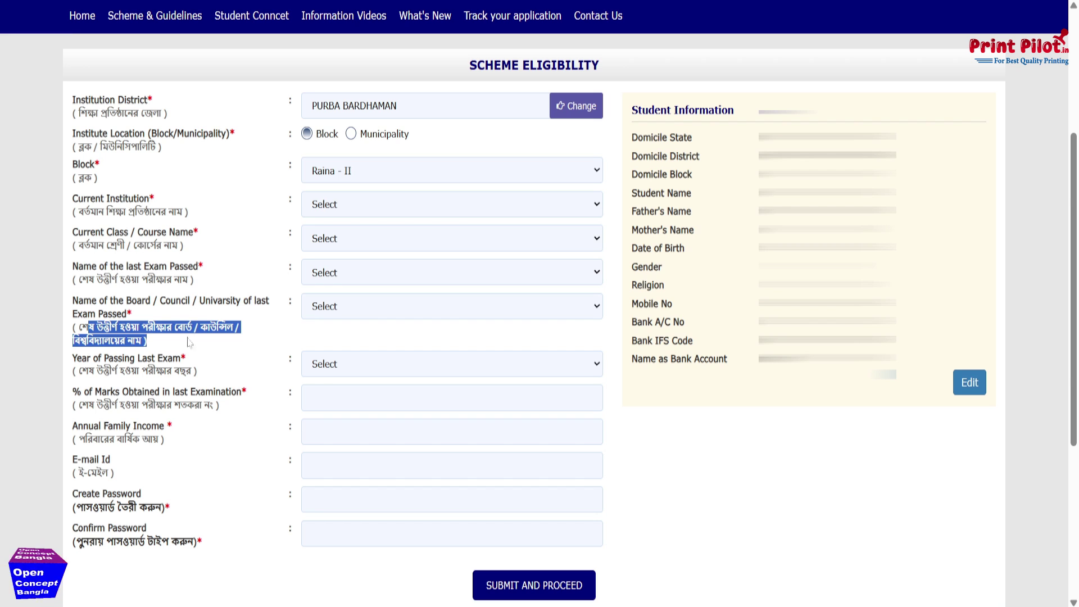
{"action": "left_click", "coordinate": [326, 308]}
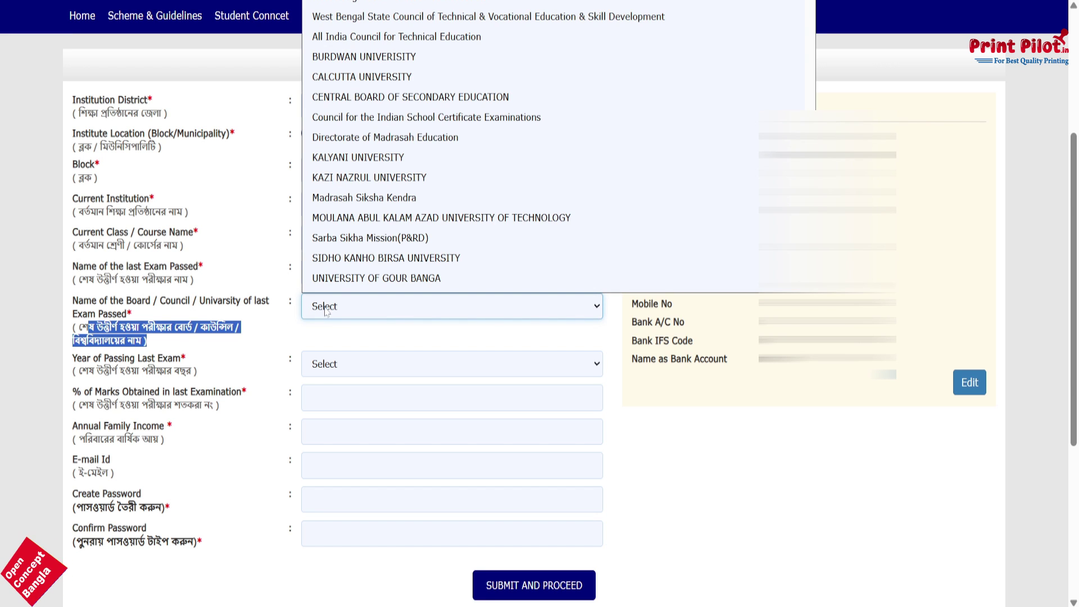
{"action": "key", "text": "Tab"}
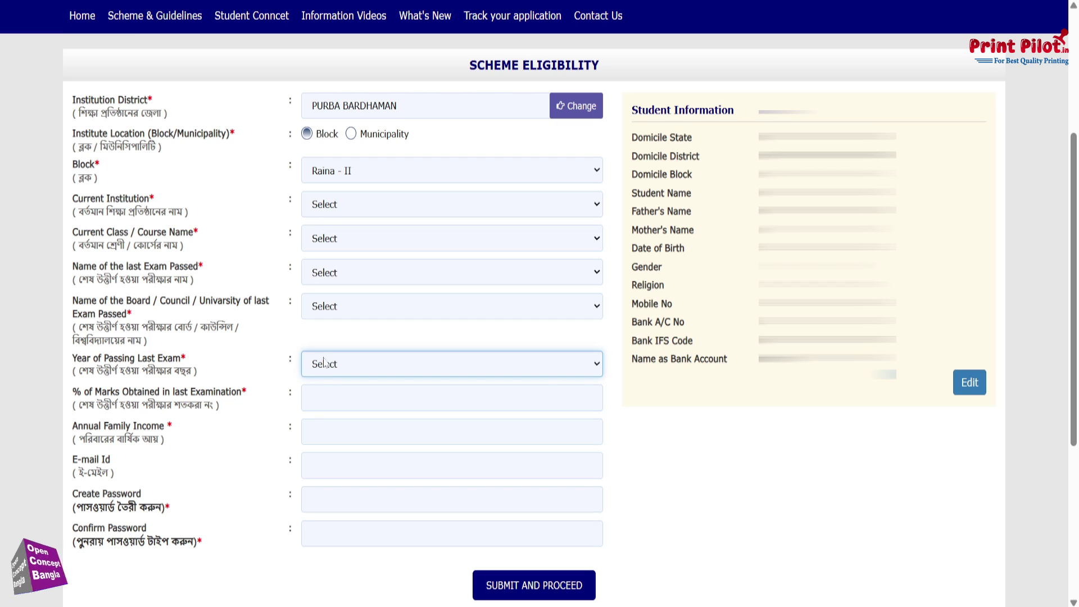
- Examine the scheme eligibility fields for year of passing the last exam, annual family income, e-mail and Banglar Sikhya Portal ID
{"action": "left_click", "coordinate": [352, 369]}
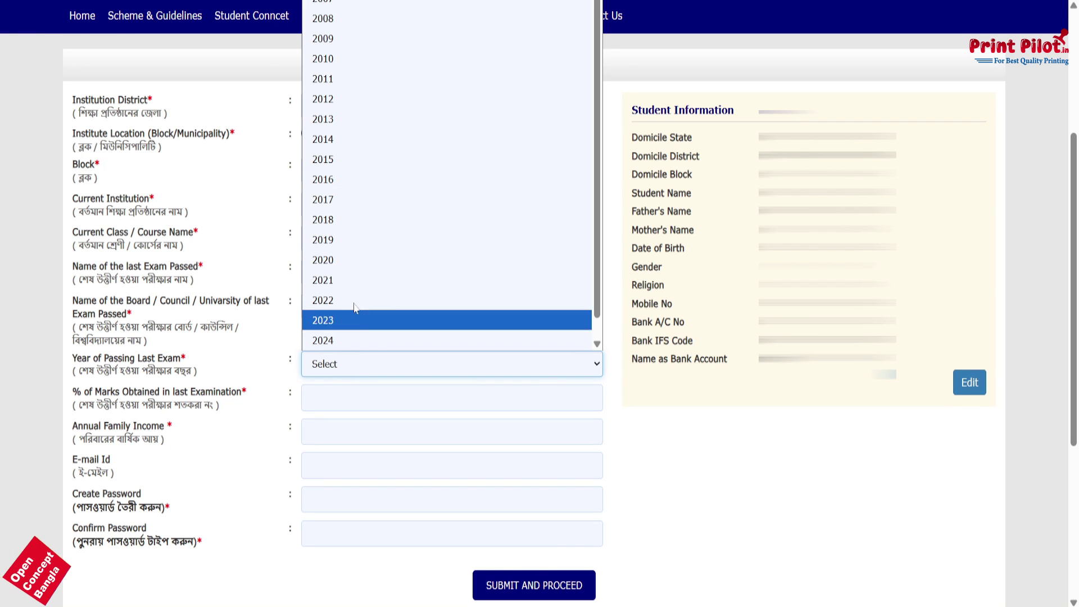
{"action": "scroll", "coordinate": [344, 342], "scroll_direction": "down", "scroll_amount": 1}
{"action": "left_click", "coordinate": [275, 352]}
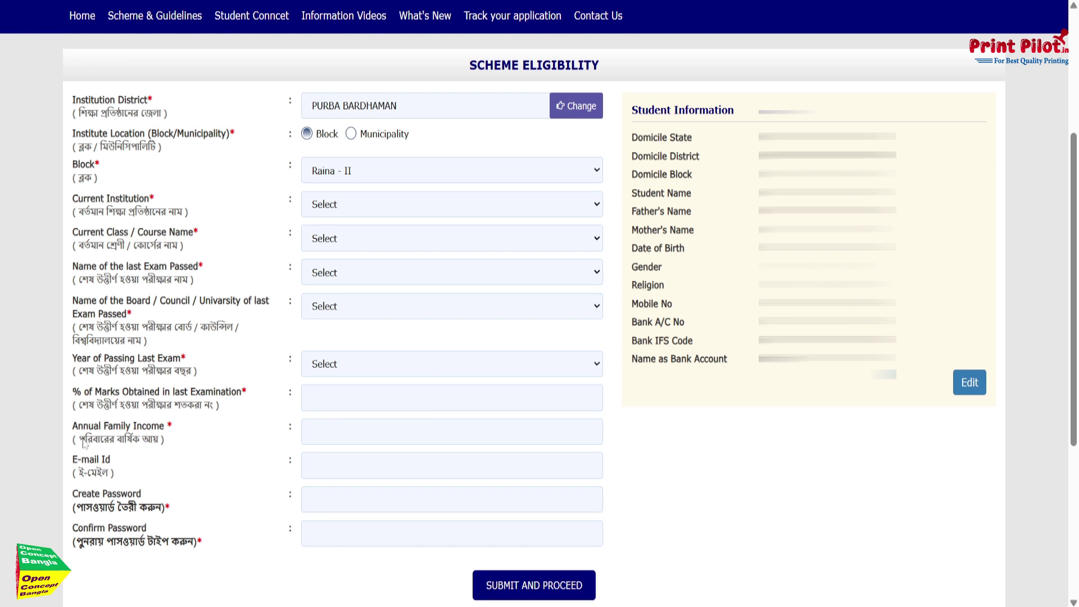
{"action": "left_click_drag", "start_coordinate": [73, 426], "coordinate": [165, 432]}
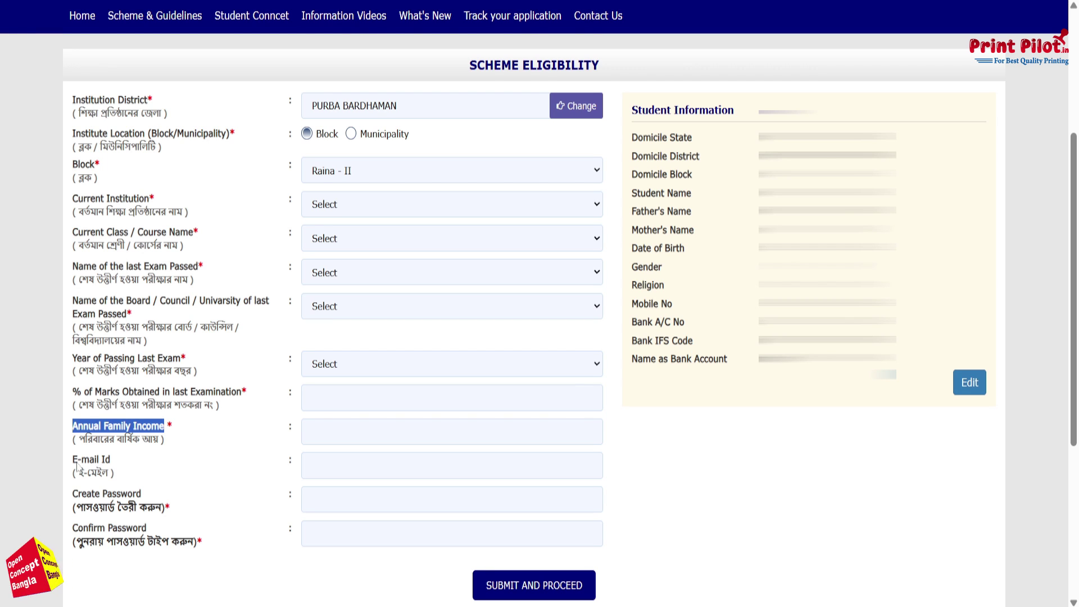
{"action": "left_click_drag", "start_coordinate": [77, 461], "coordinate": [108, 463]}
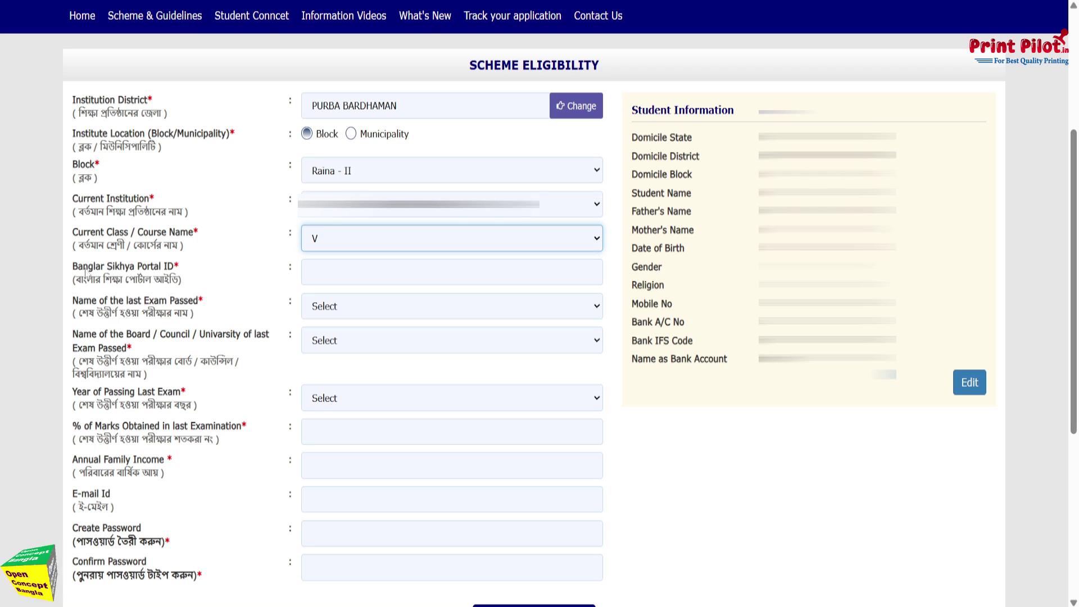
{"action": "left_click_drag", "start_coordinate": [72, 269], "coordinate": [196, 265]}
{"action": "left_click", "coordinate": [224, 286]}
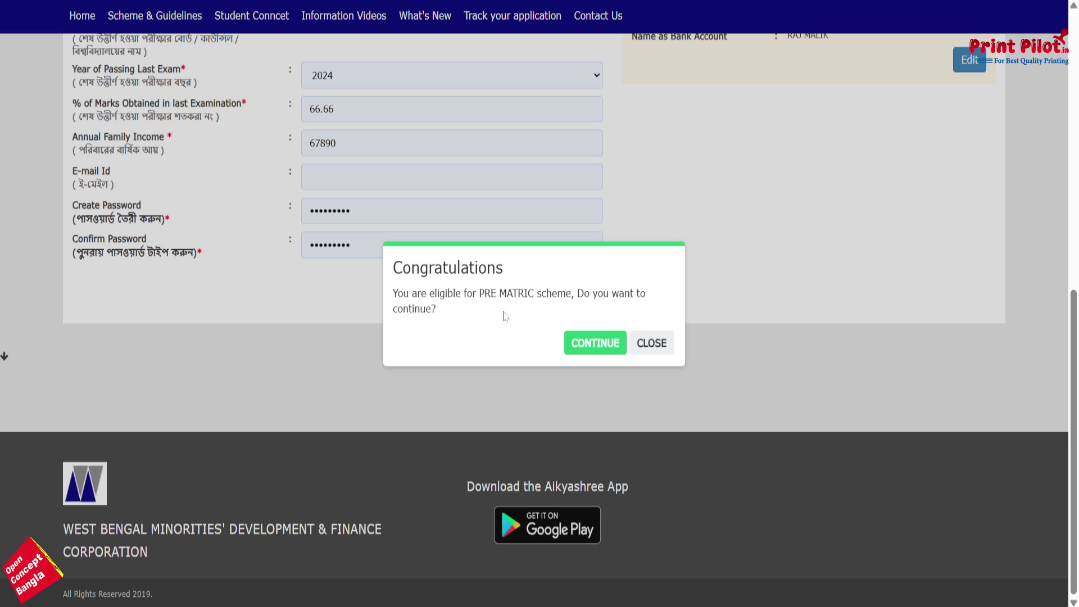
- Continue with the PRE MATRIC scheme and go from the application ID on the registration confirmation to the student login
{"action": "left_click_drag", "start_coordinate": [477, 293], "coordinate": [609, 306]}
{"action": "left_click", "coordinate": [599, 351]}
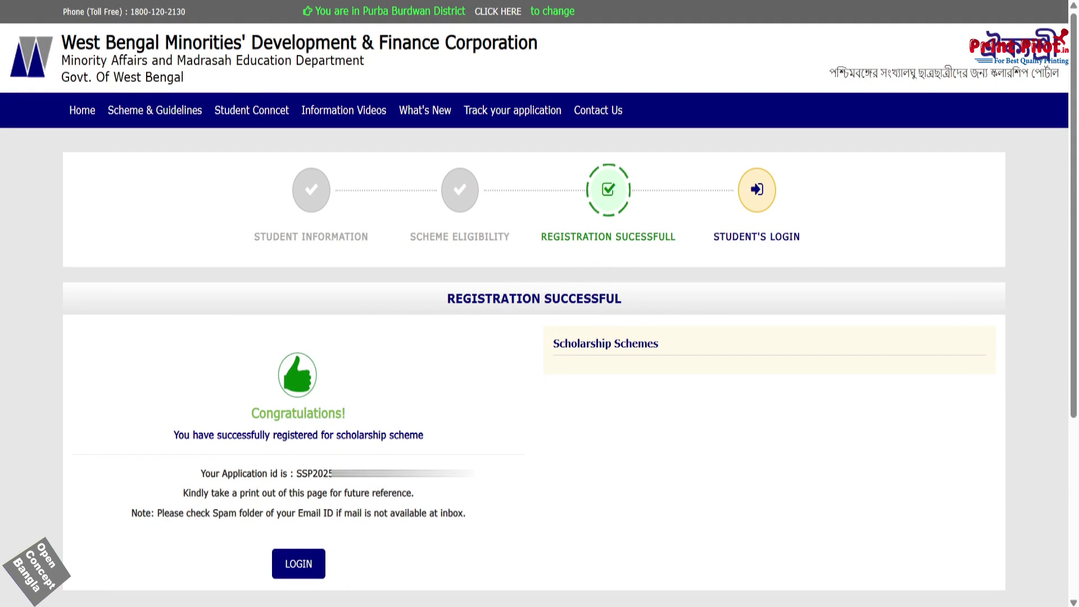
{"action": "left_click_drag", "start_coordinate": [294, 473], "coordinate": [398, 474]}
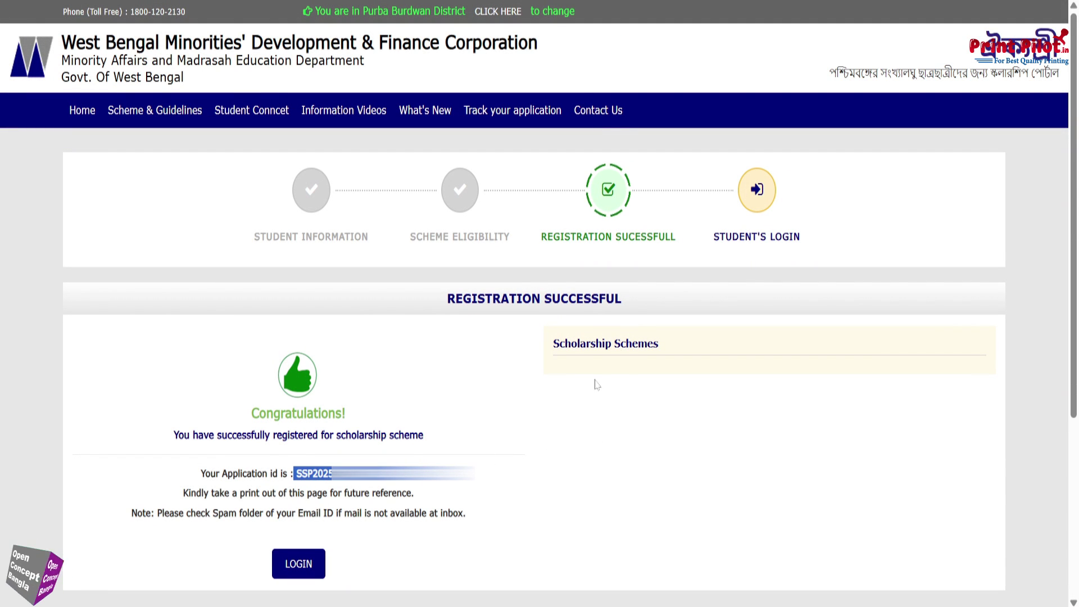
{"action": "left_click", "coordinate": [293, 566]}
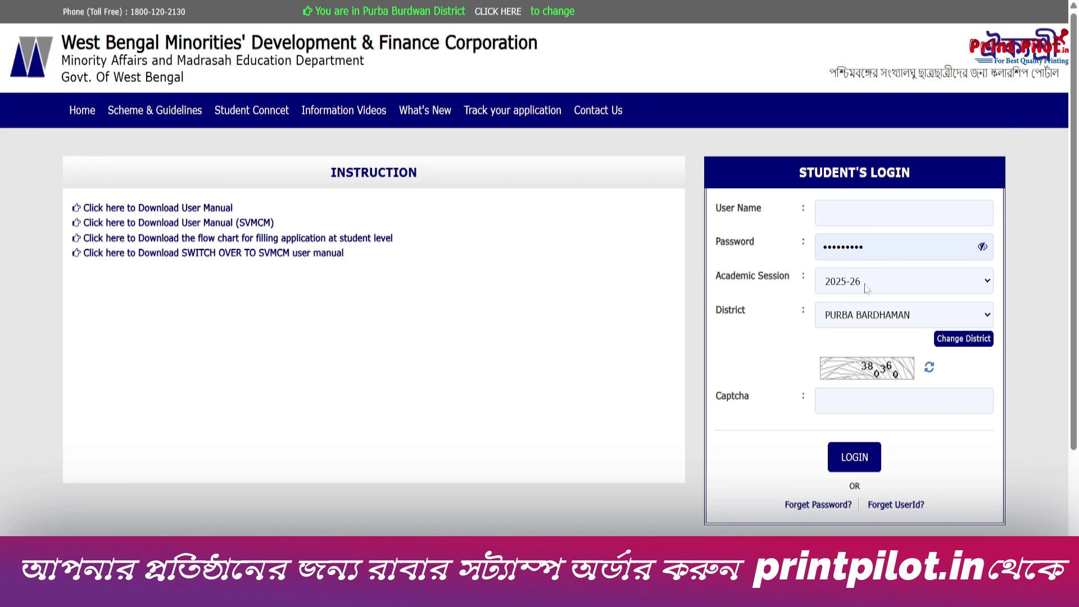
- Log in to the student account for academic session 2025-26 and submit the one-time password for SMS validation
{"action": "left_click", "coordinate": [851, 466]}
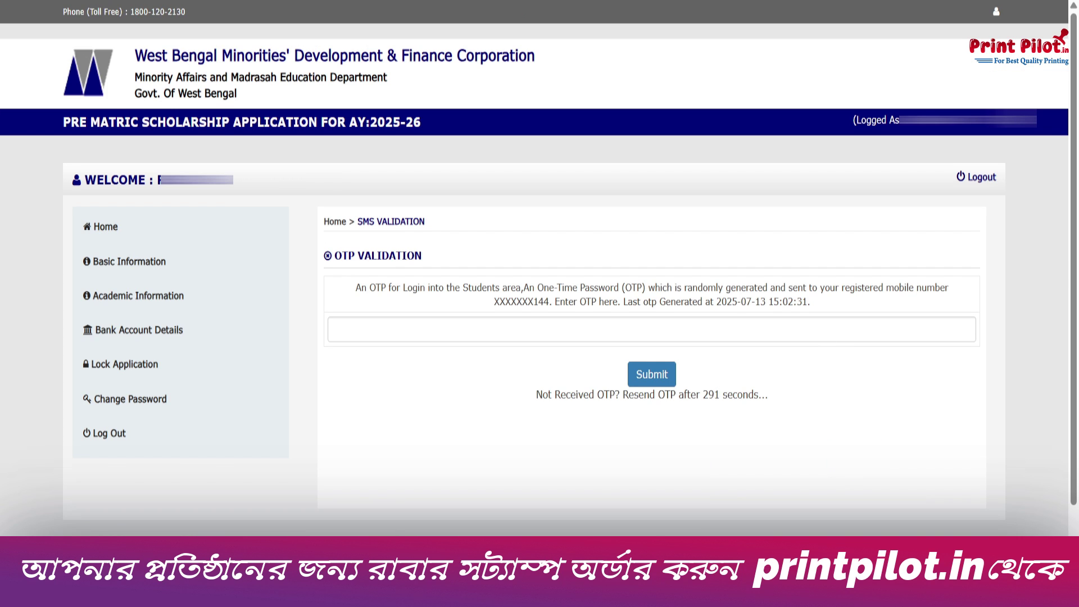
{"action": "left_click", "coordinate": [651, 373]}
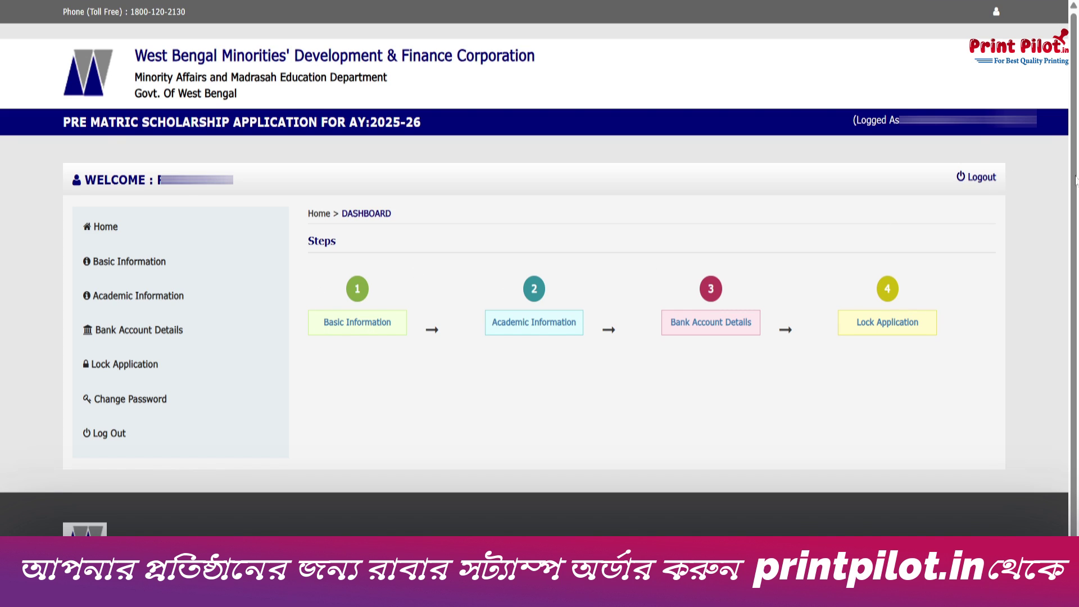
- Open the application's Basic Information form and set the student's caste to GENERAL
{"action": "key", "text": "ctrl+plus"}
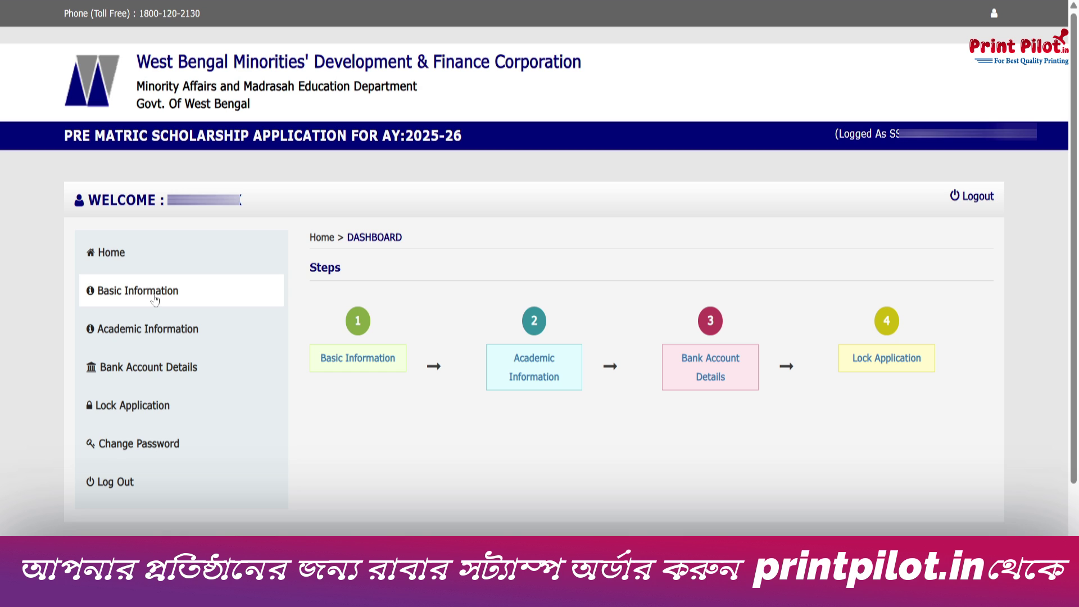
{"action": "left_click", "coordinate": [155, 299]}
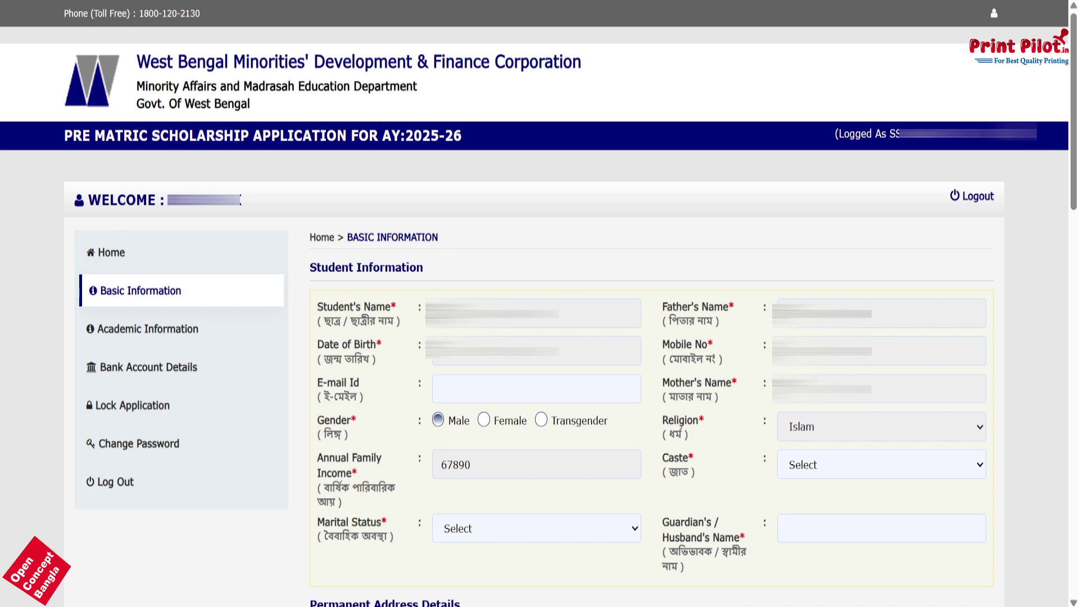
{"action": "left_click", "coordinate": [826, 472]}
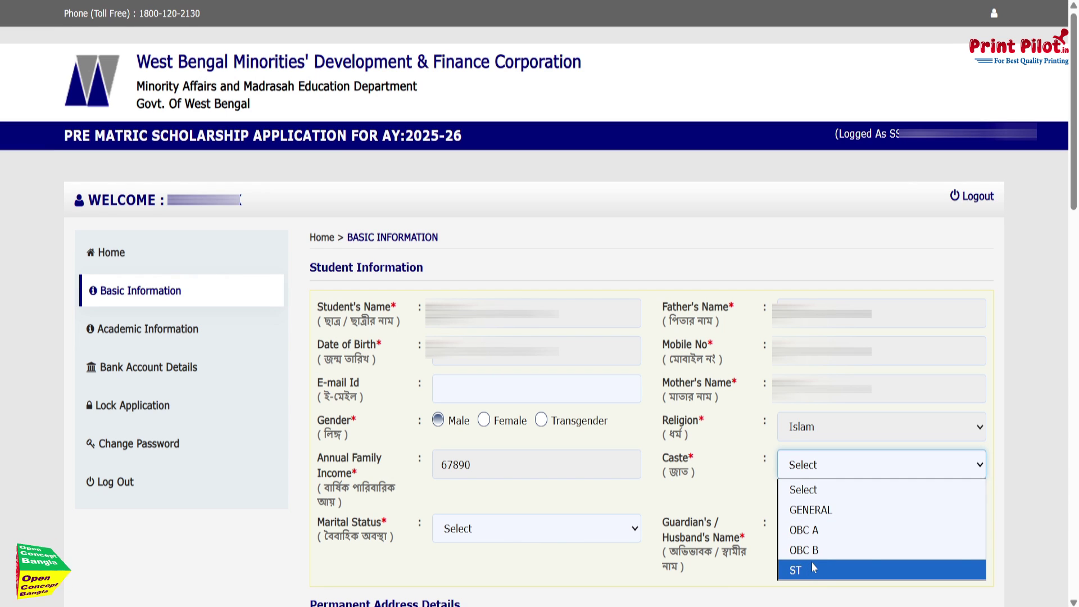
{"action": "left_click", "coordinate": [822, 510]}
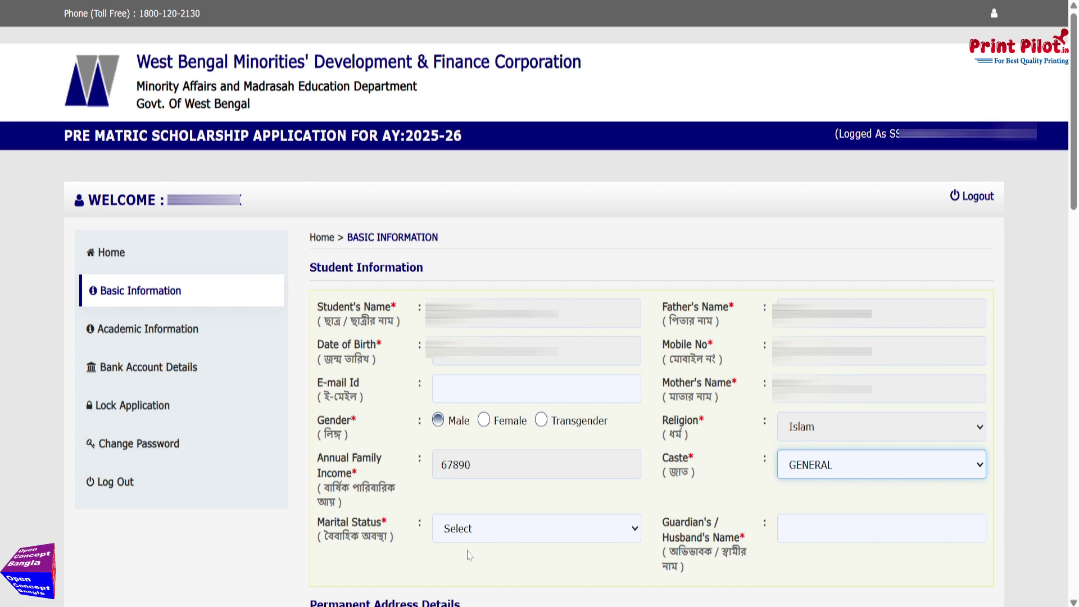
- Examine the marital status options and the permanent address fields for address, post office, police station and pin
{"action": "left_click", "coordinate": [534, 537]}
{"action": "left_click", "coordinate": [535, 537]}
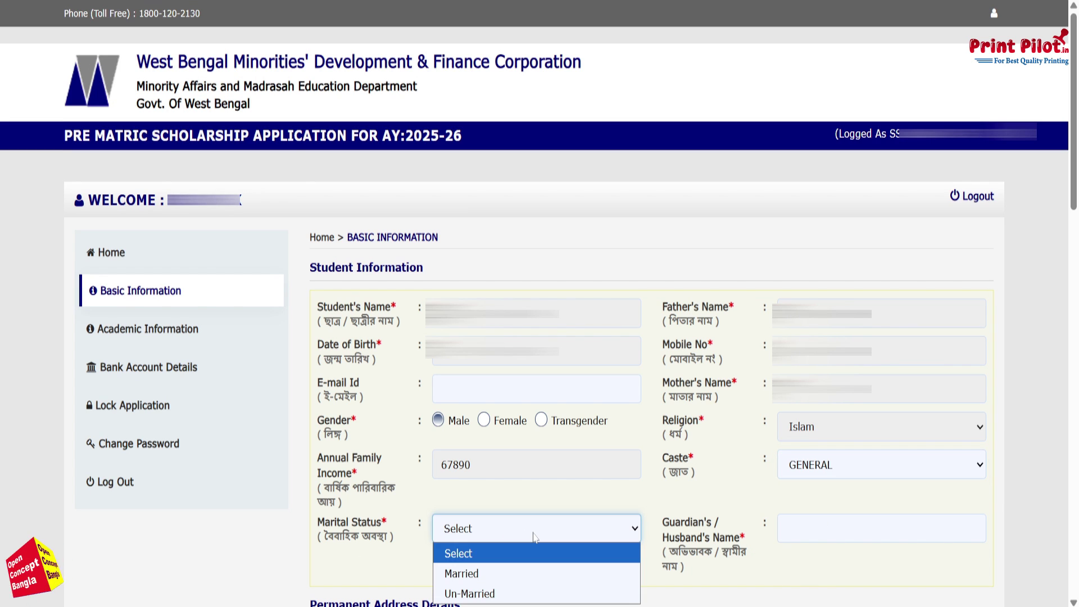
{"action": "left_click", "coordinate": [534, 538]}
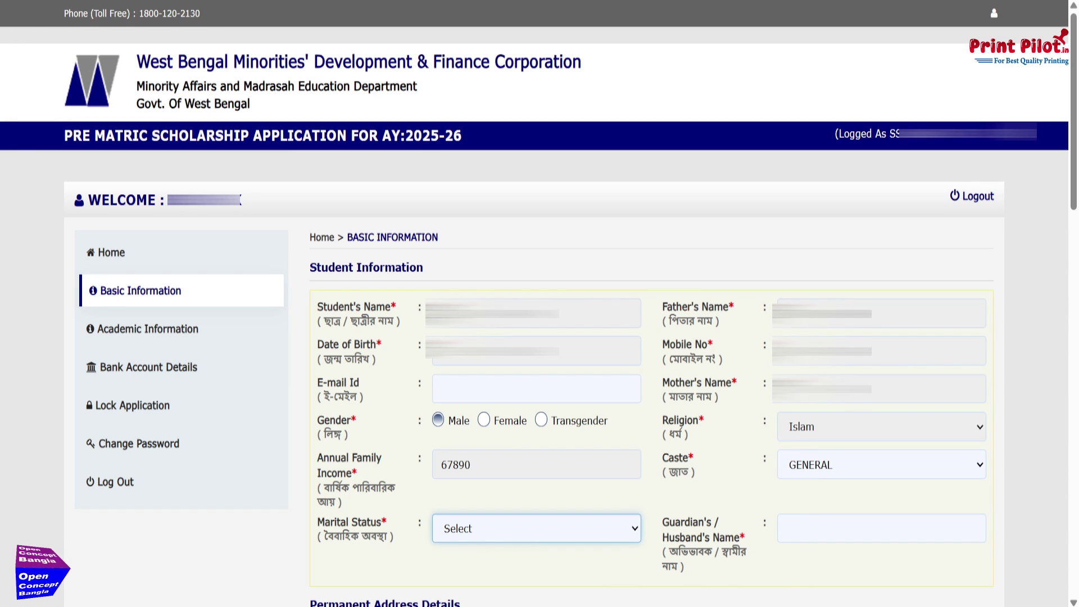
{"action": "scroll", "coordinate": [787, 209], "scroll_direction": "down", "scroll_amount": 10}
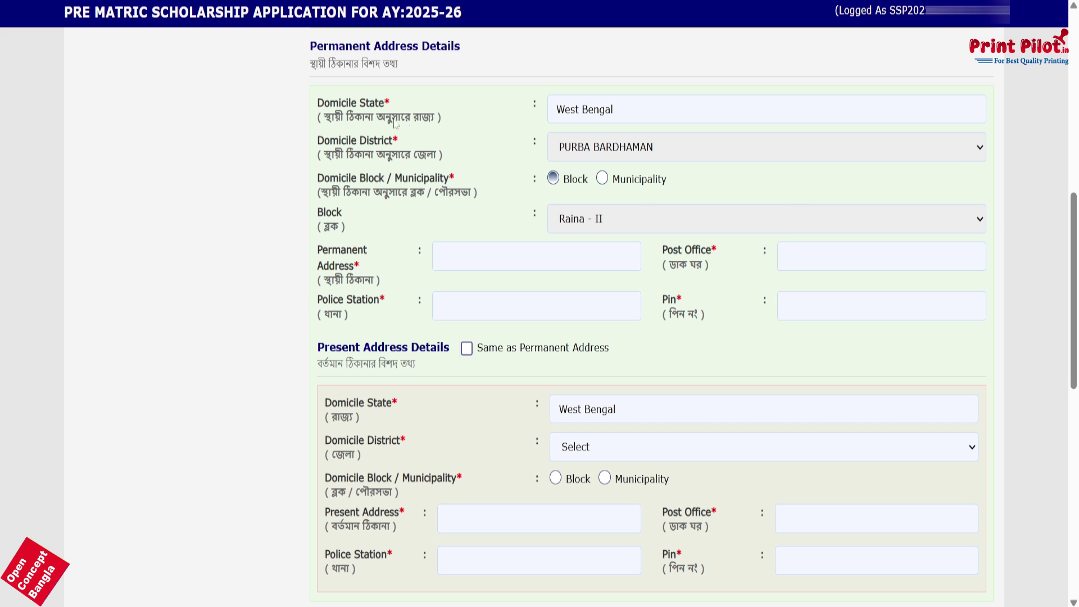
{"action": "left_click_drag", "start_coordinate": [309, 50], "coordinate": [468, 57]}
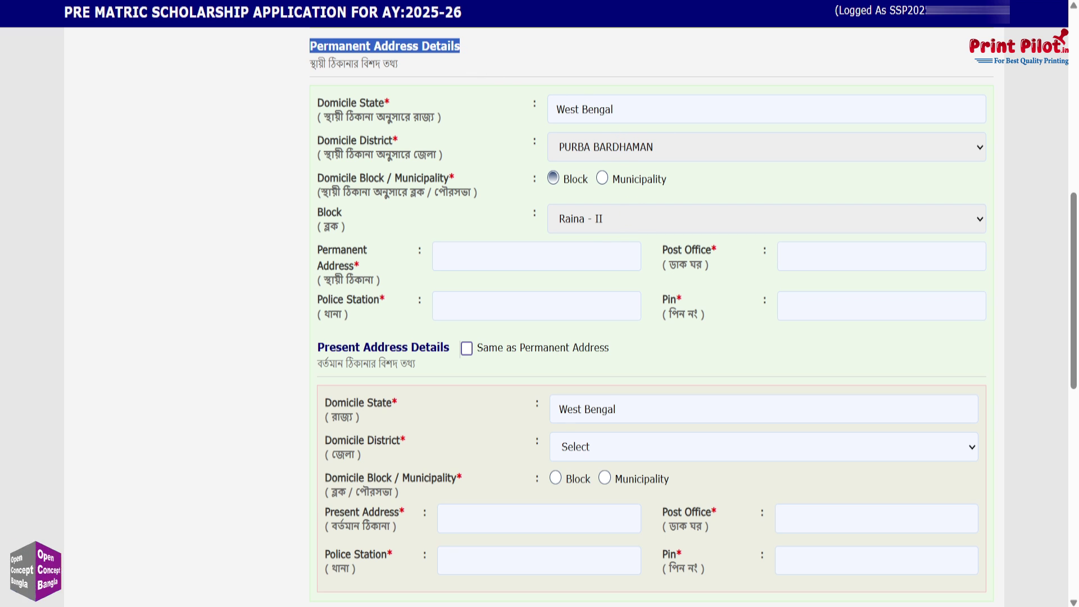
{"action": "left_click_drag", "start_coordinate": [315, 253], "coordinate": [375, 255]}
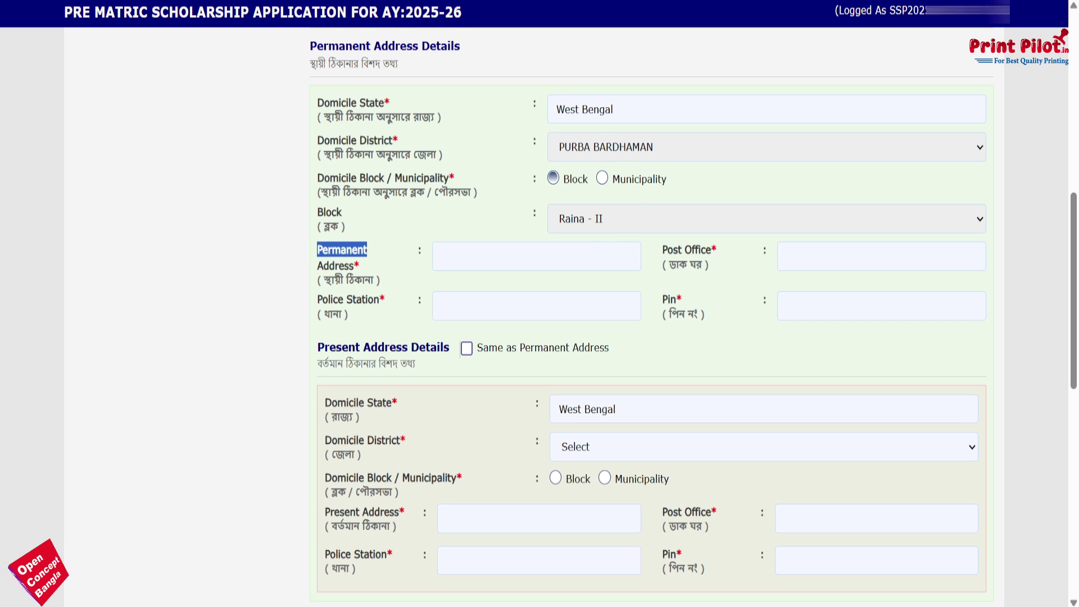
{"action": "left_click_drag", "start_coordinate": [668, 253], "coordinate": [727, 255]}
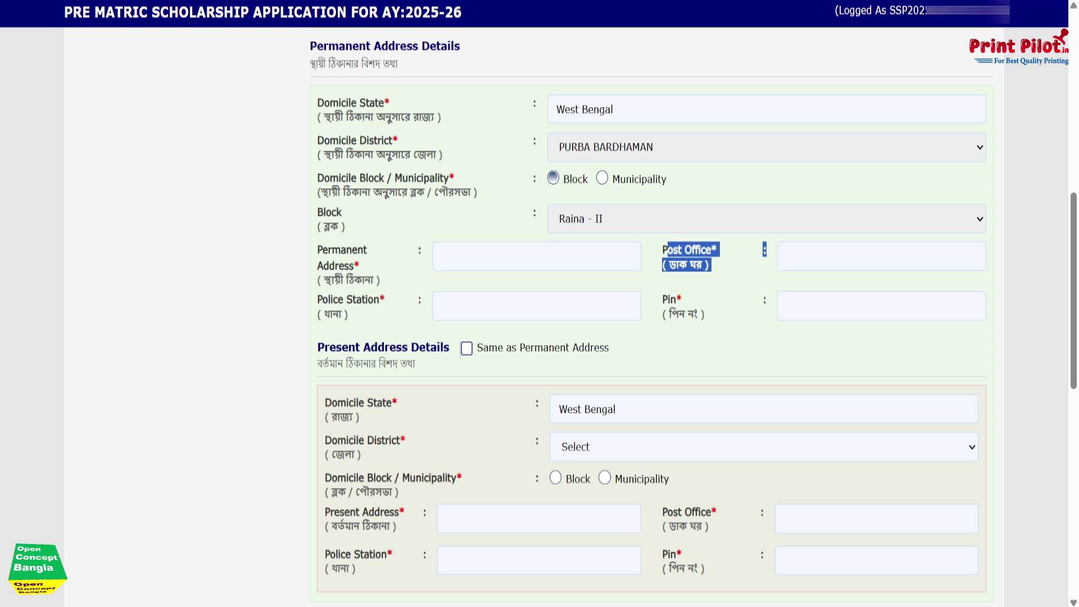
{"action": "left_click_drag", "start_coordinate": [323, 306], "coordinate": [366, 306]}
{"action": "left_click", "coordinate": [367, 307]}
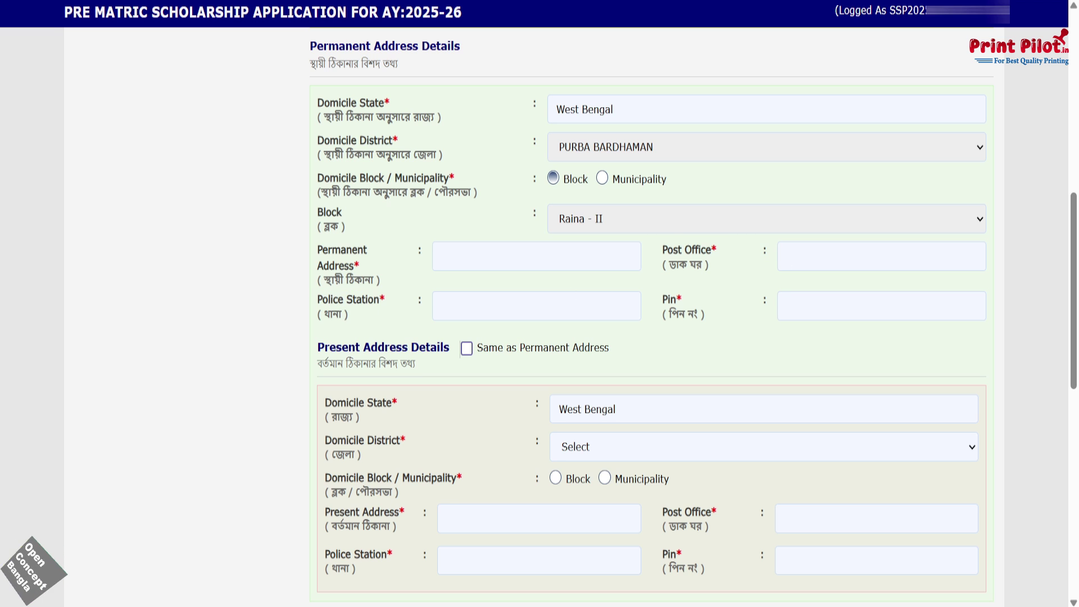
{"action": "left_click_drag", "start_coordinate": [655, 298], "coordinate": [726, 308]}
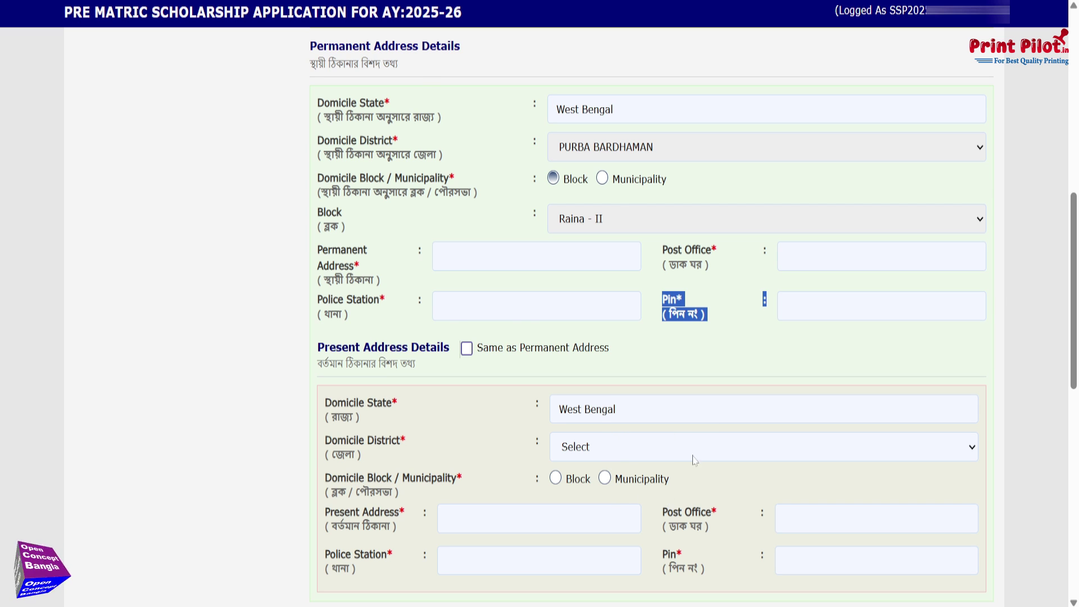
- Answer No to having applied for another state or central government scholarship, and submit the basic information with the Aadhaar declaration accepted
{"action": "scroll", "coordinate": [693, 456], "scroll_direction": "down", "scroll_amount": 10}
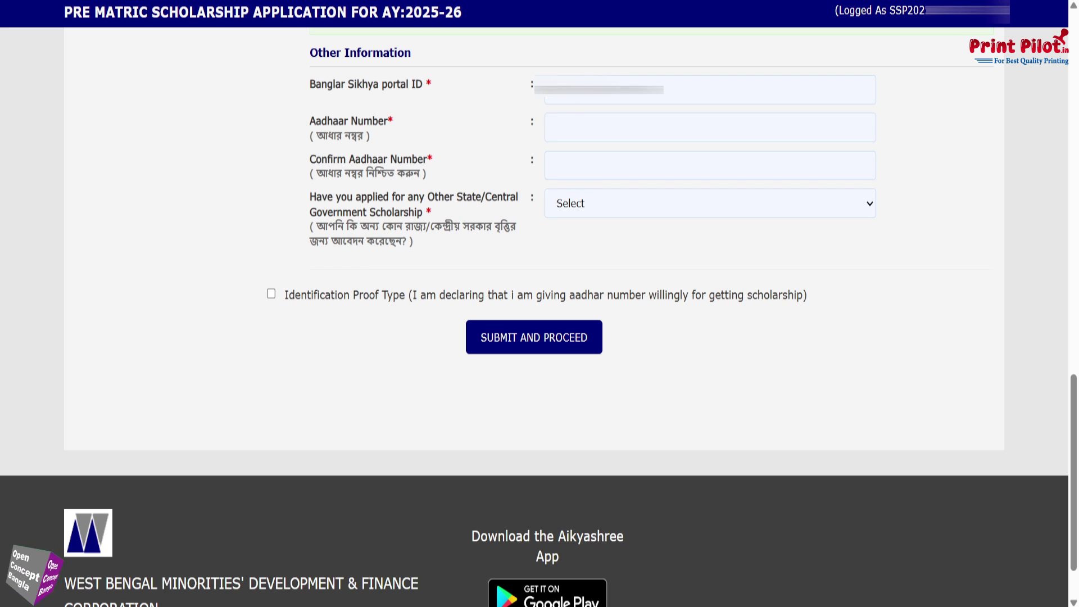
{"action": "left_click", "coordinate": [607, 206]}
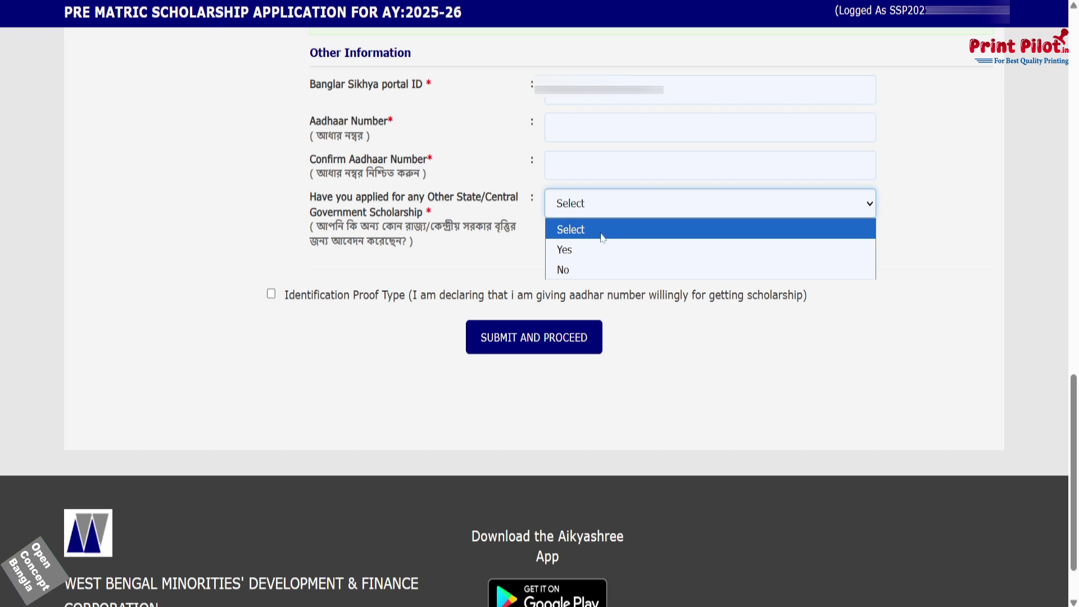
{"action": "left_click", "coordinate": [595, 265]}
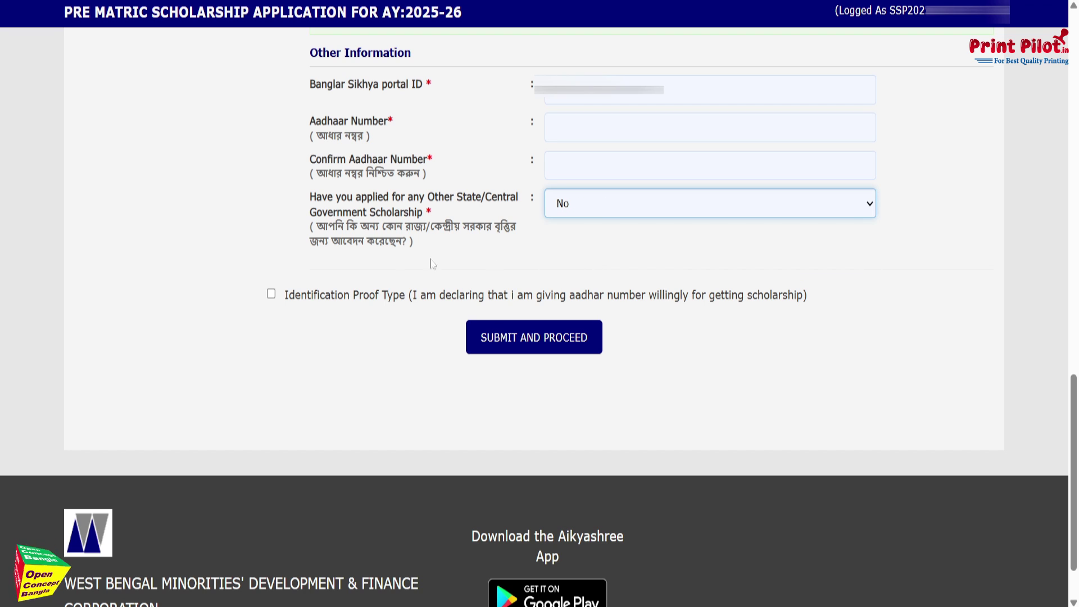
{"action": "left_click", "coordinate": [287, 296]}
{"action": "left_click", "coordinate": [568, 343]}
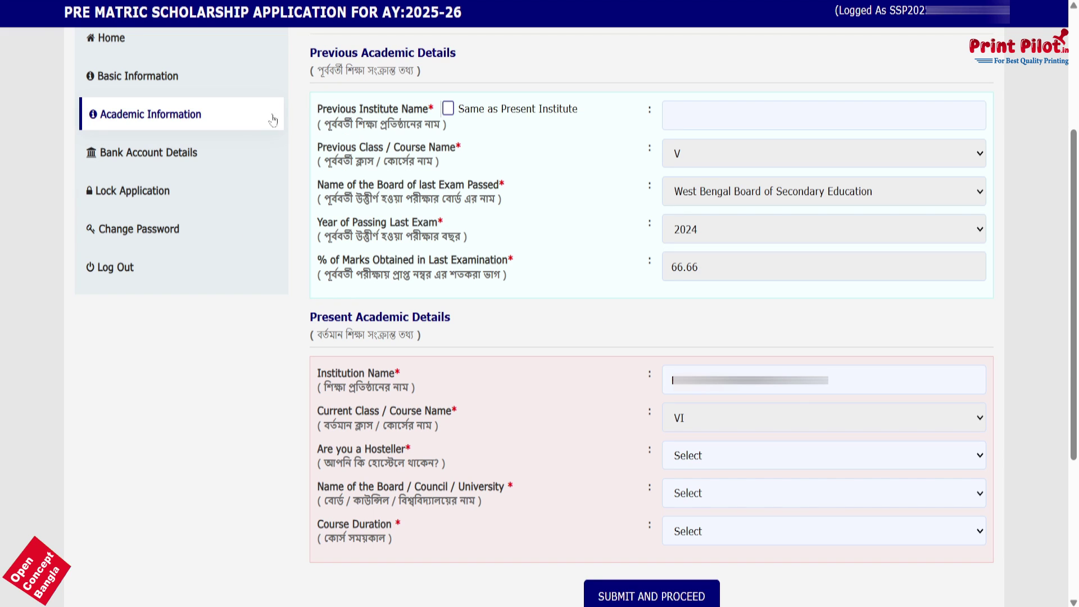
- Examine the Previous Academic Details on the Academic Information form, including the previous institute name and previous class
{"action": "left_click_drag", "start_coordinate": [315, 70], "coordinate": [413, 71]}
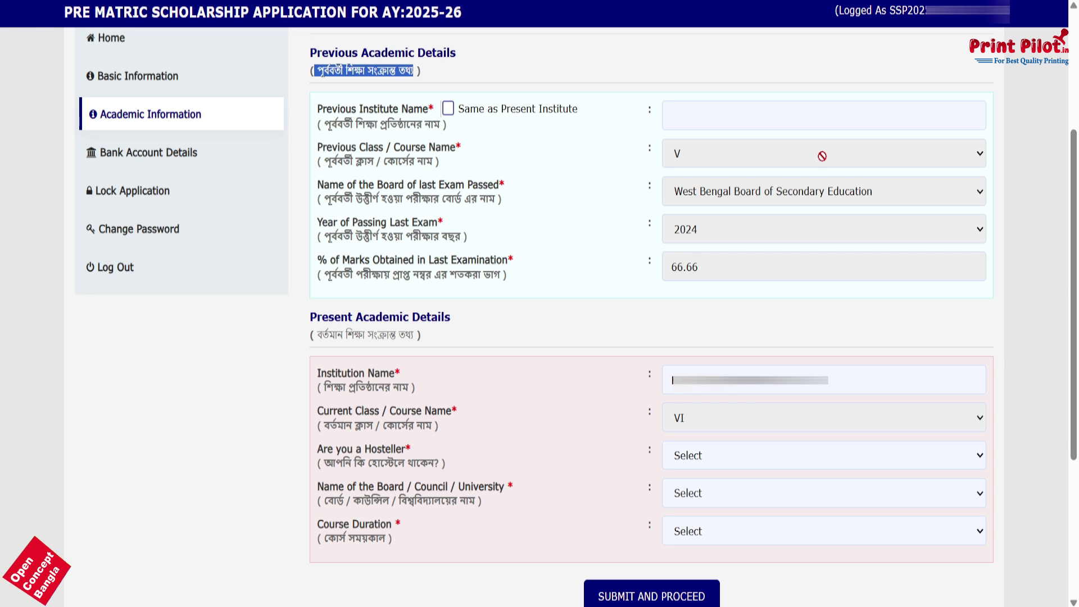
{"action": "left_click", "coordinate": [798, 161]}
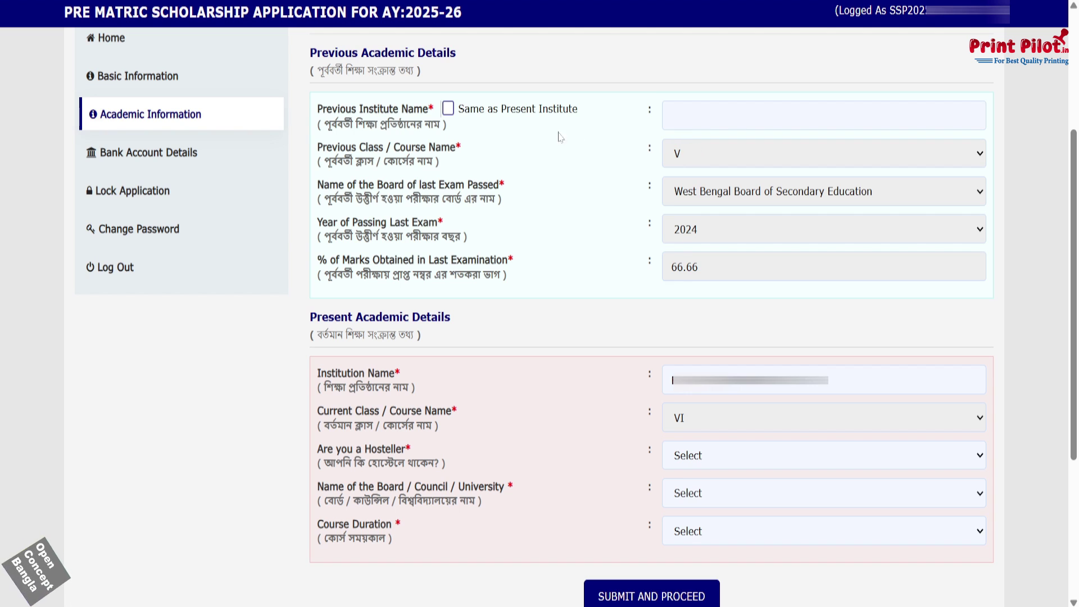
{"action": "left_click_drag", "start_coordinate": [325, 127], "coordinate": [453, 137]}
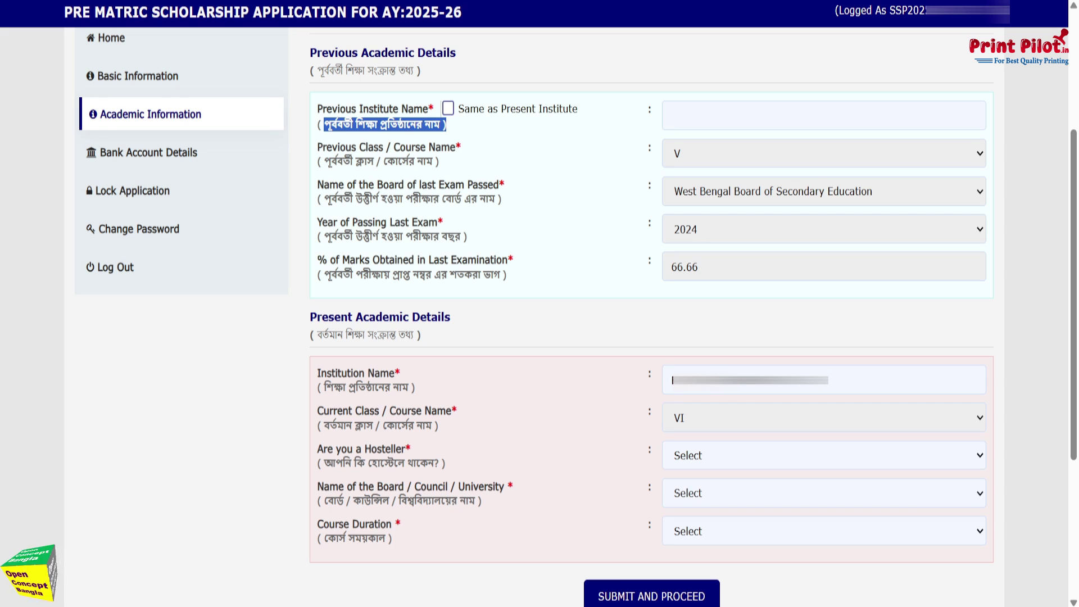
{"action": "left_click", "coordinate": [731, 115]}
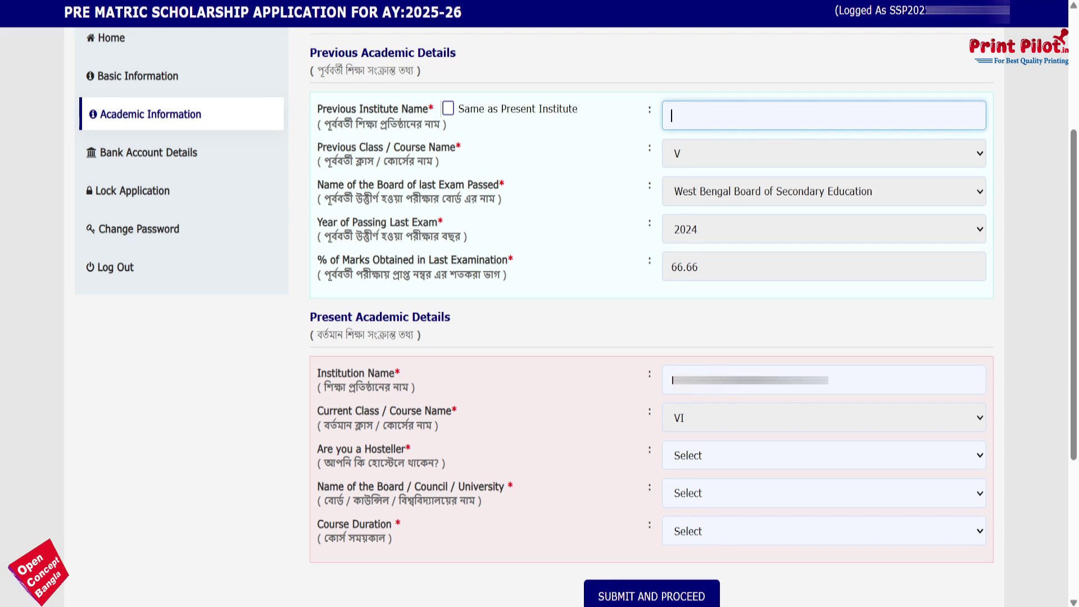
{"action": "left_click", "coordinate": [388, 161]}
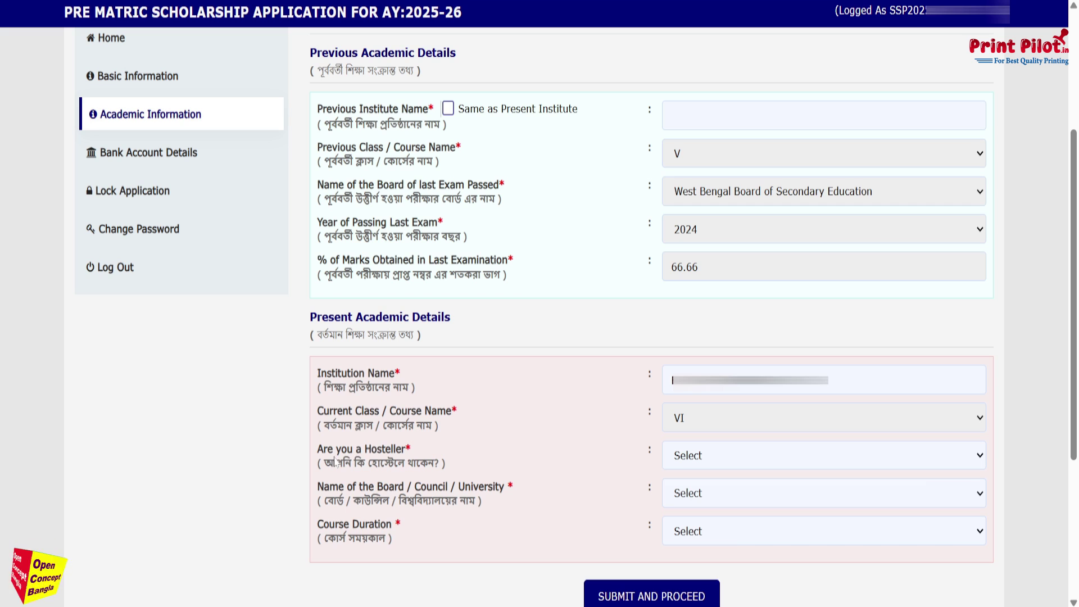
- Set the hosteller answer to NO and the present board to West Bengal Board of Secondary Education in Present Academic Details
{"action": "left_click_drag", "start_coordinate": [335, 462], "coordinate": [393, 462]}
{"action": "left_click", "coordinate": [686, 465]}
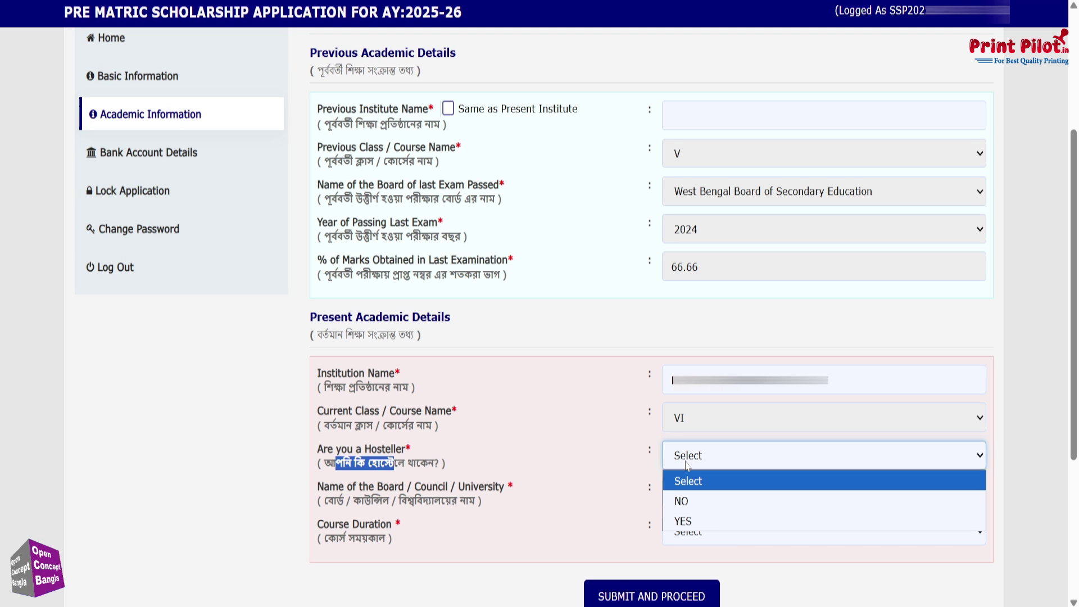
{"action": "left_click", "coordinate": [682, 500]}
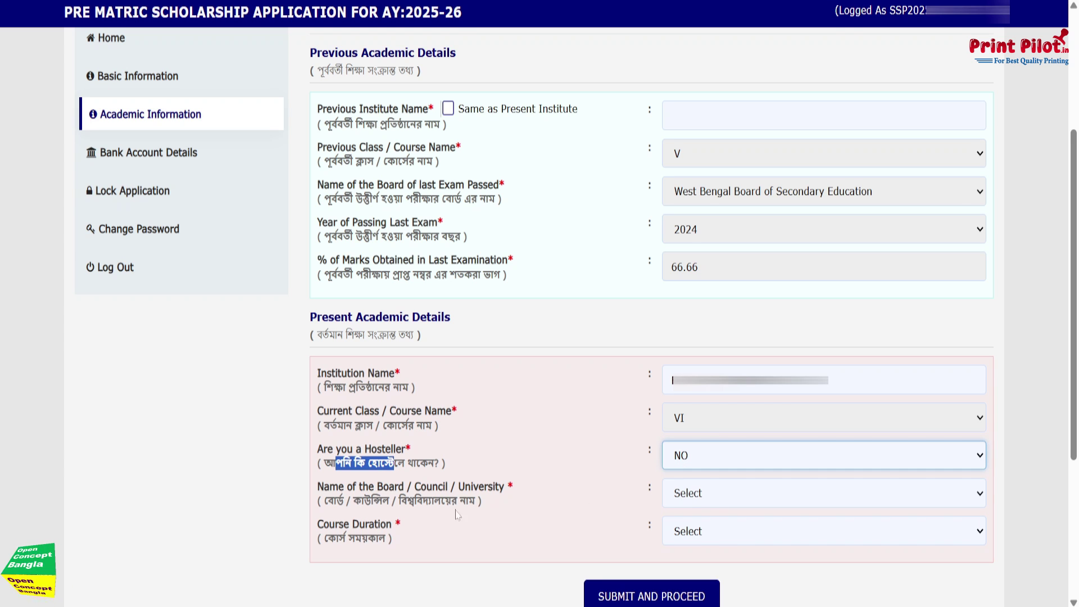
{"action": "left_click", "coordinate": [718, 495]}
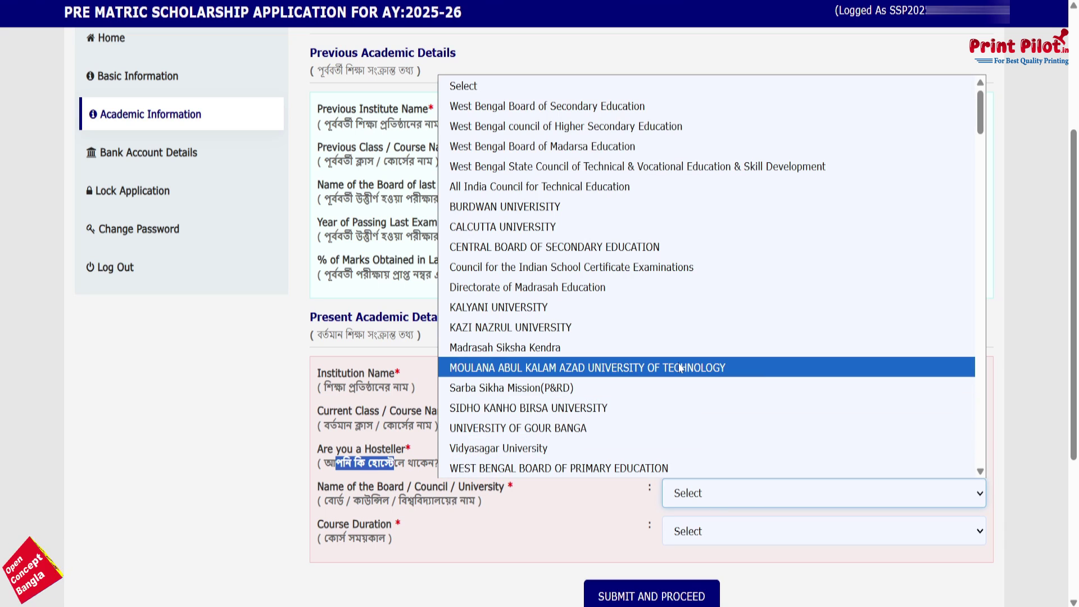
{"action": "left_click", "coordinate": [646, 106]}
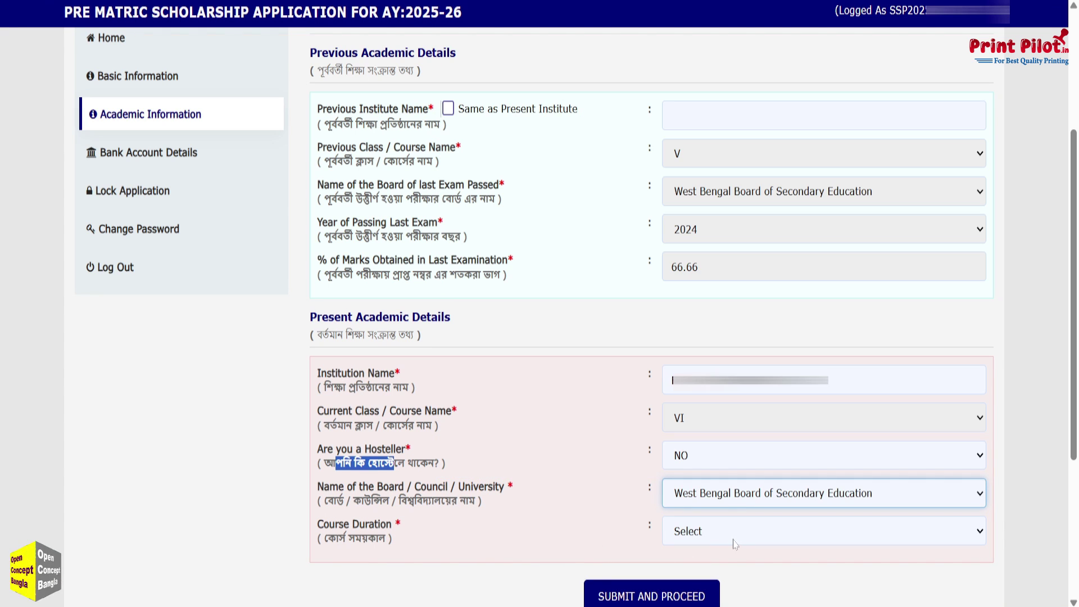
- Set the course duration to 1 Year in Present Academic Details and submit the academic information
{"action": "left_click", "coordinate": [734, 534]}
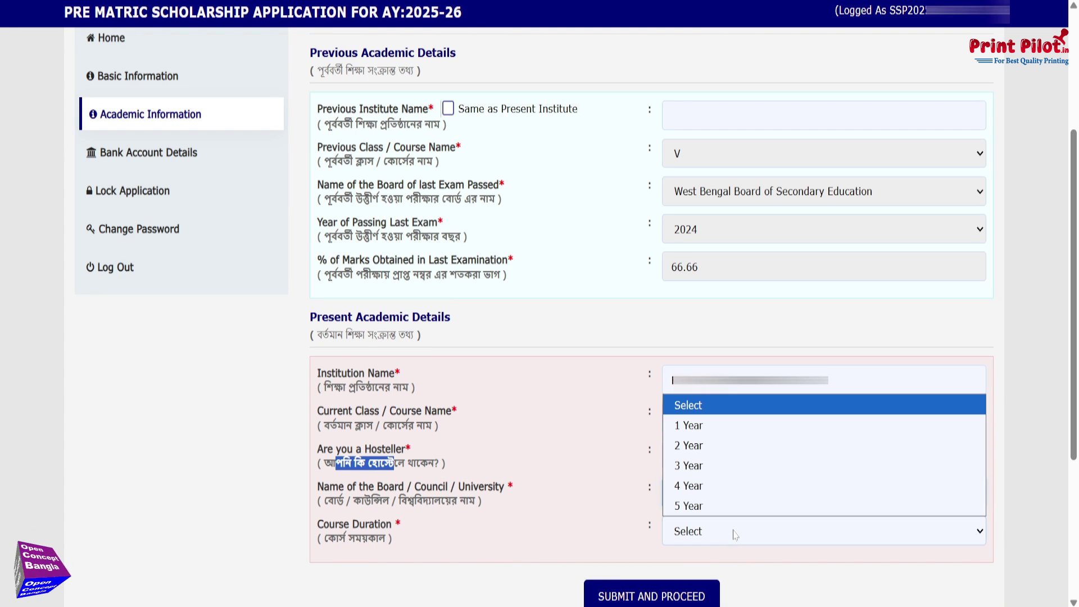
{"action": "left_click", "coordinate": [704, 428]}
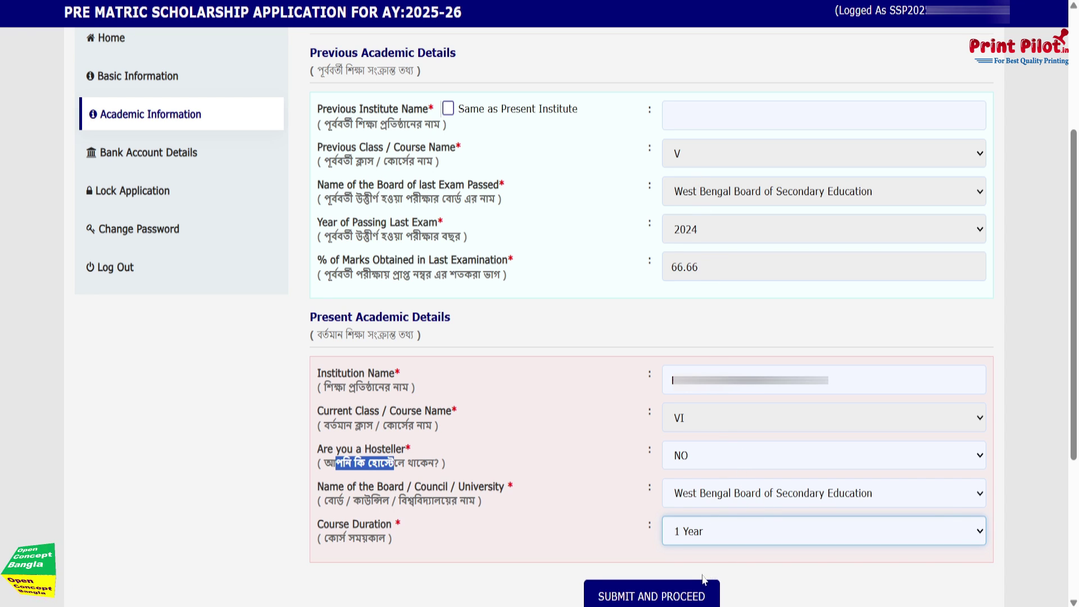
{"action": "left_click", "coordinate": [689, 600]}
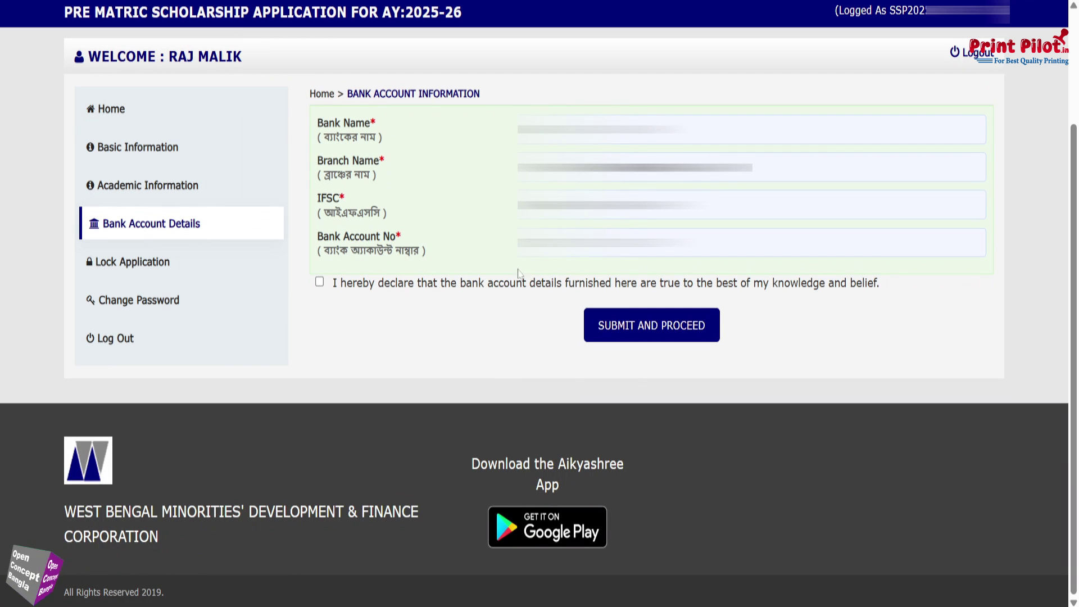
- Accept the declaration that the bank account details are true and submit the bank account information
{"action": "key", "text": "Tab"}
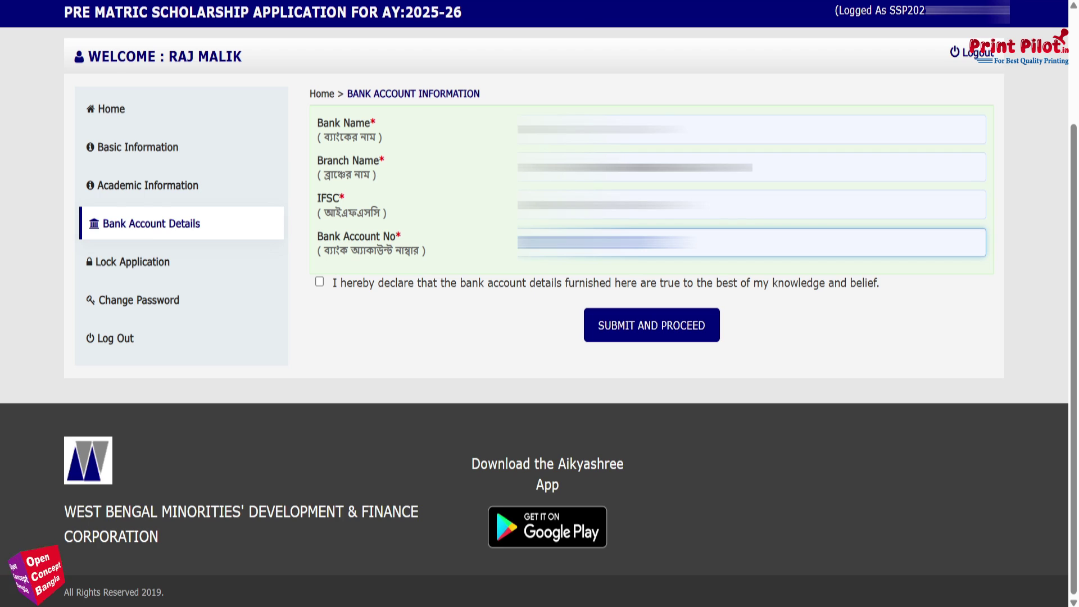
{"action": "key", "text": "Tab"}
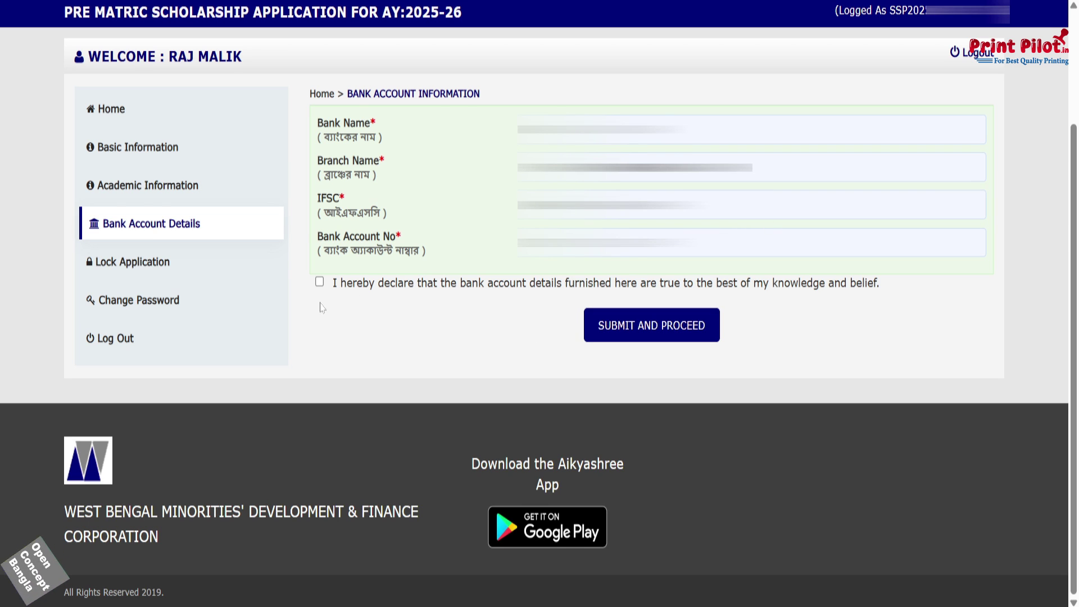
{"action": "left_click", "coordinate": [320, 283]}
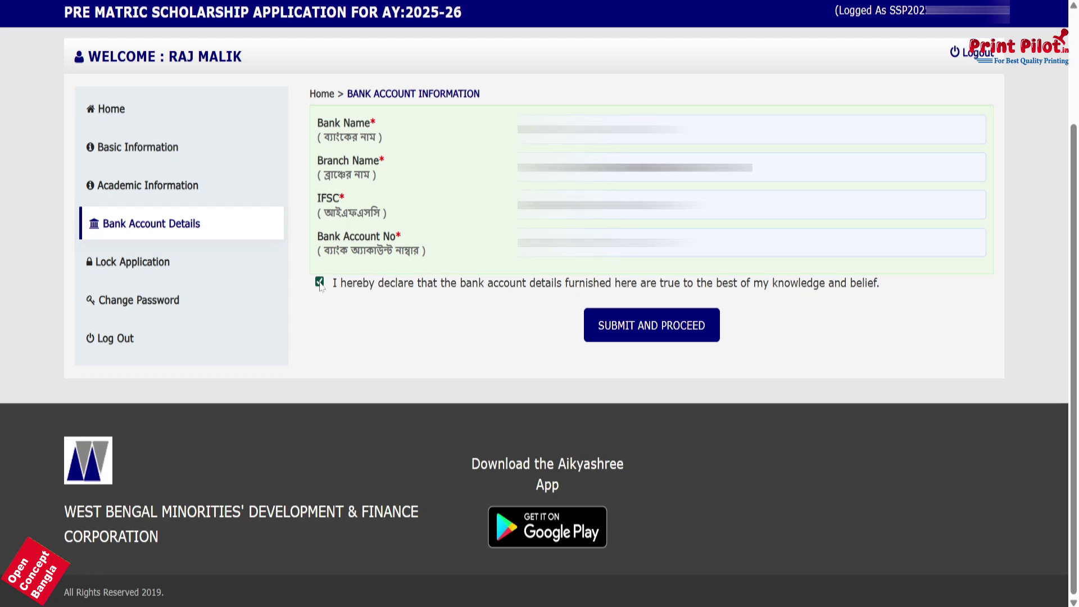
{"action": "left_click", "coordinate": [692, 337]}
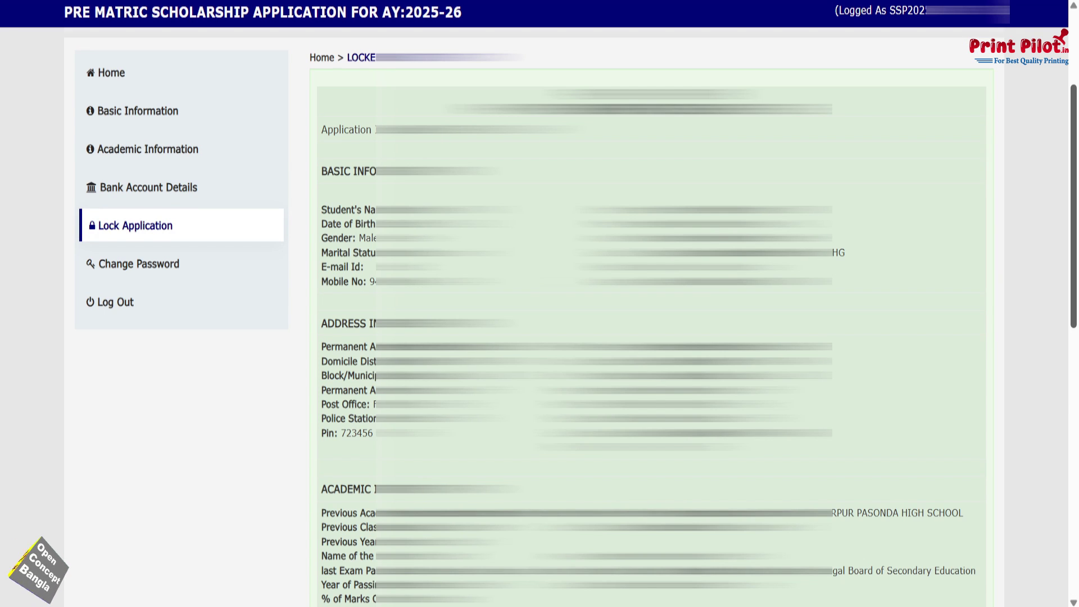
- Accept all three declarations below the application summary, then verify and lock the application
{"action": "scroll", "coordinate": [652, 314], "scroll_direction": "down", "scroll_amount": 6}
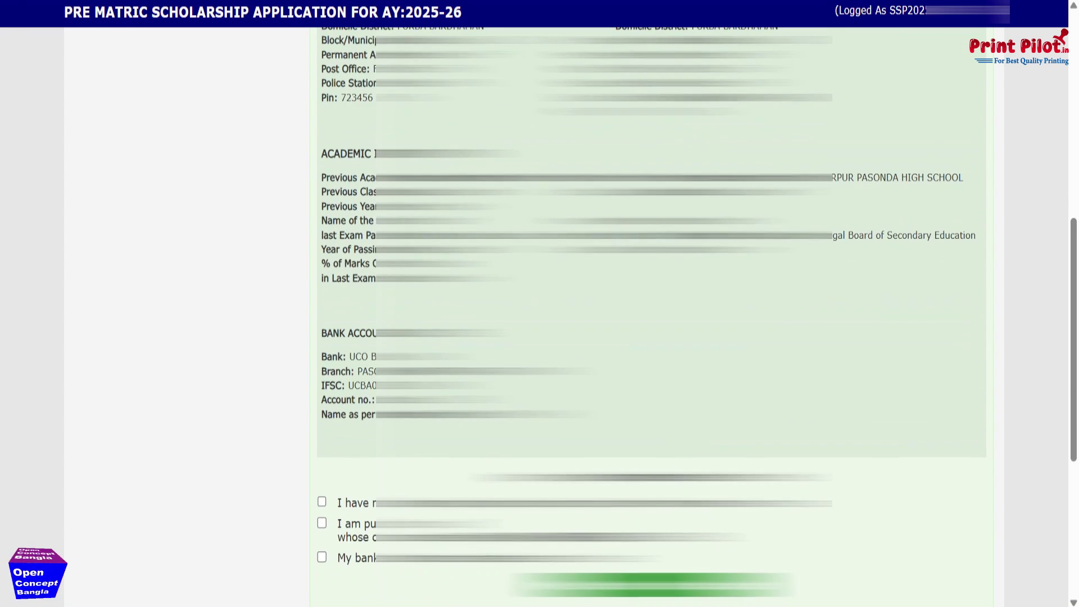
{"action": "scroll", "coordinate": [652, 315], "scroll_direction": "down", "scroll_amount": 2}
{"action": "scroll", "coordinate": [652, 314], "scroll_direction": "down", "scroll_amount": 3}
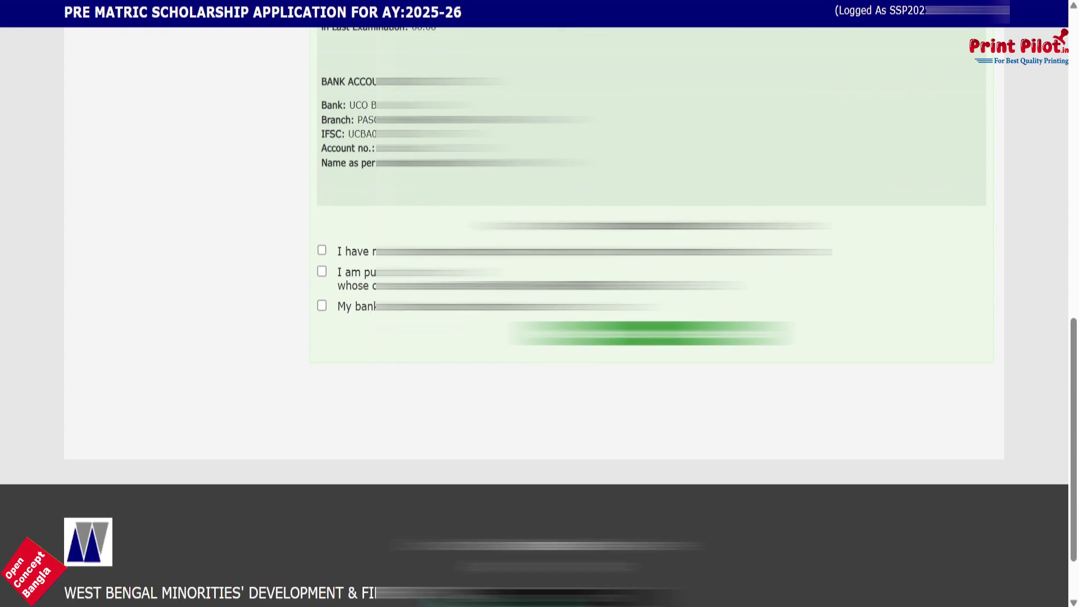
{"action": "left_click", "coordinate": [322, 250]}
{"action": "left_click", "coordinate": [322, 272]}
{"action": "left_click", "coordinate": [322, 306]}
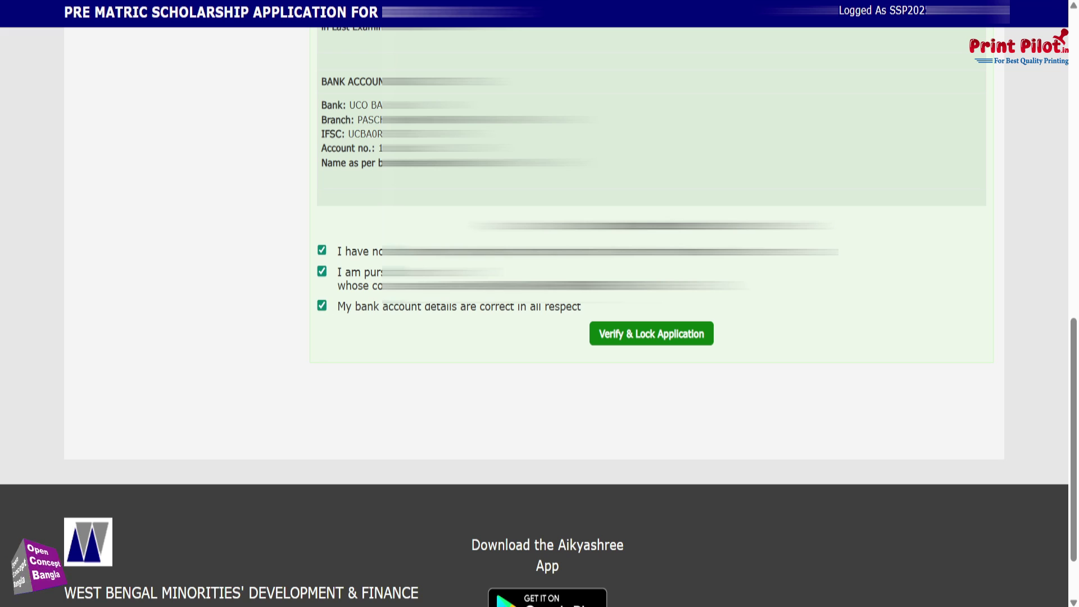
{"action": "left_click", "coordinate": [689, 337]}
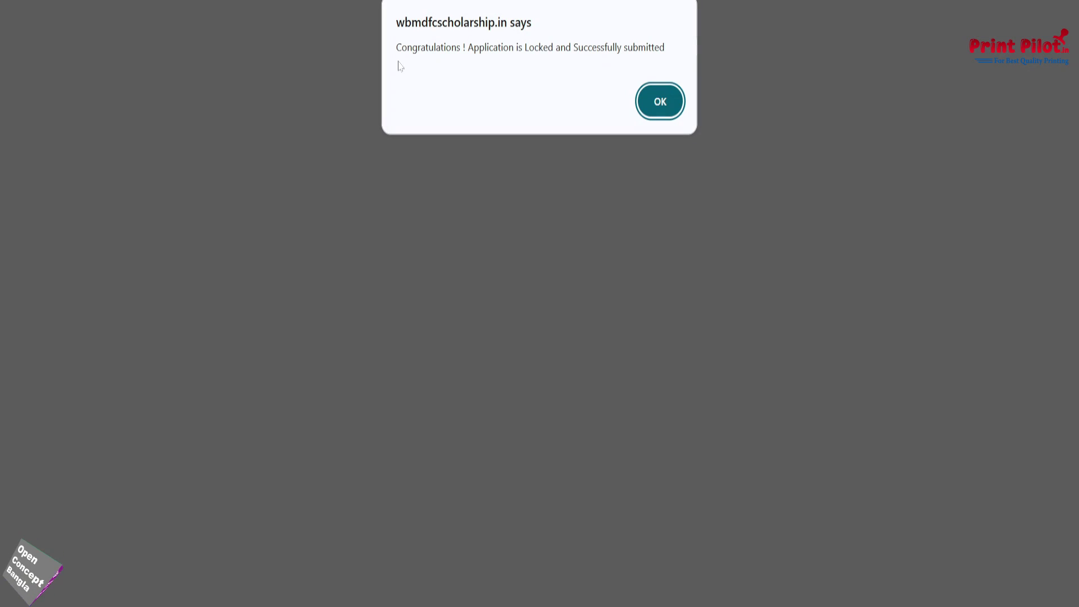
{"action": "left_click", "coordinate": [661, 106]}
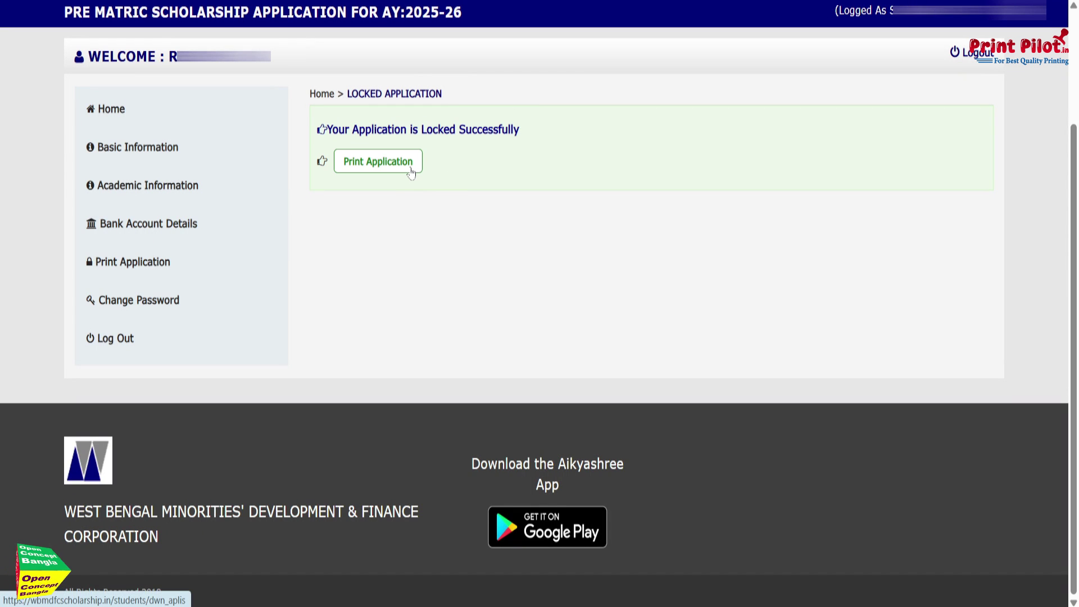
- Open the printable application and examine the student and parent/guardian signature lines and the instruction on submission deadline and supporting document
{"action": "left_click", "coordinate": [378, 162]}
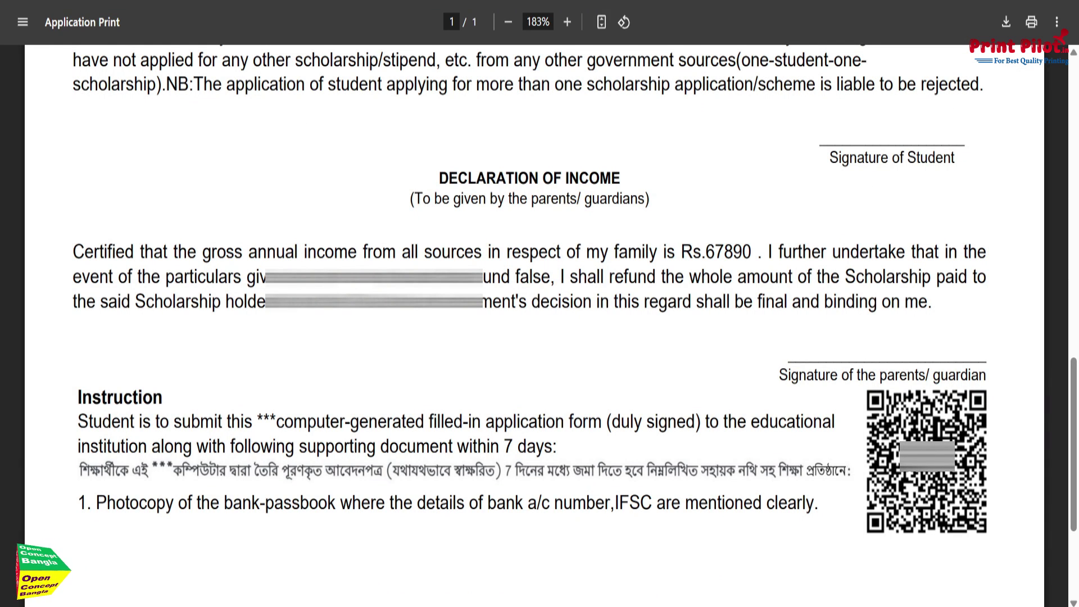
{"action": "mouse_move", "coordinate": [820, 139]}
{"action": "left_mouse_down"}
{"action": "mouse_move", "coordinate": [876, 159]}
{"action": "mouse_move", "coordinate": [955, 160]}
{"action": "left_mouse_up"}
{"action": "left_click_drag", "start_coordinate": [821, 140], "coordinate": [955, 160]}
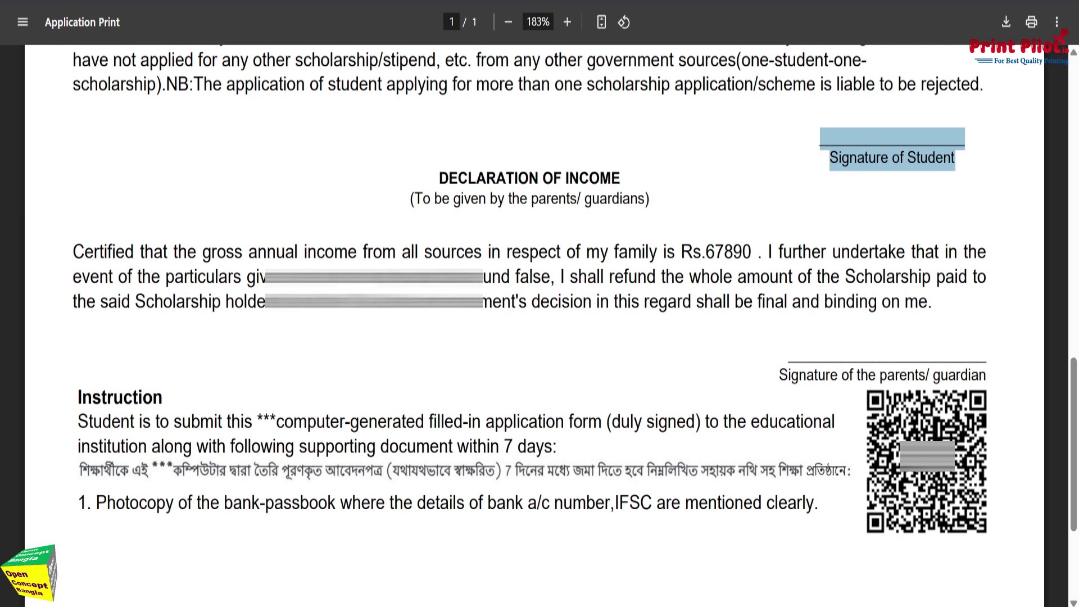
{"action": "left_click_drag", "start_coordinate": [983, 355], "coordinate": [788, 375]}
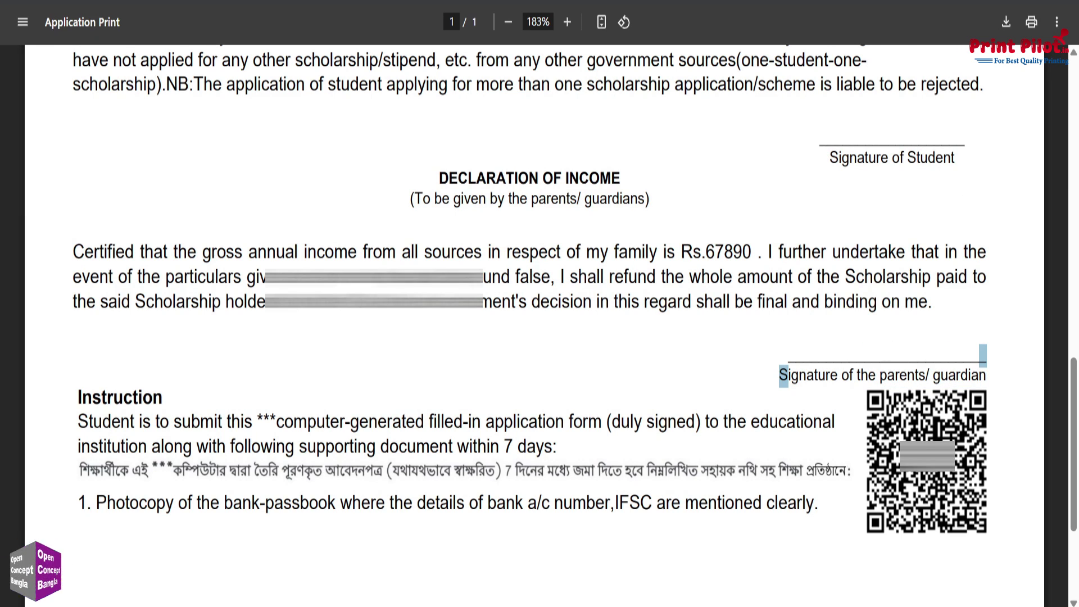
{"action": "mouse_move", "coordinate": [491, 447]}
{"action": "left_mouse_down"}
{"action": "mouse_move", "coordinate": [652, 504]}
{"action": "mouse_move", "coordinate": [695, 468]}
{"action": "left_mouse_up"}
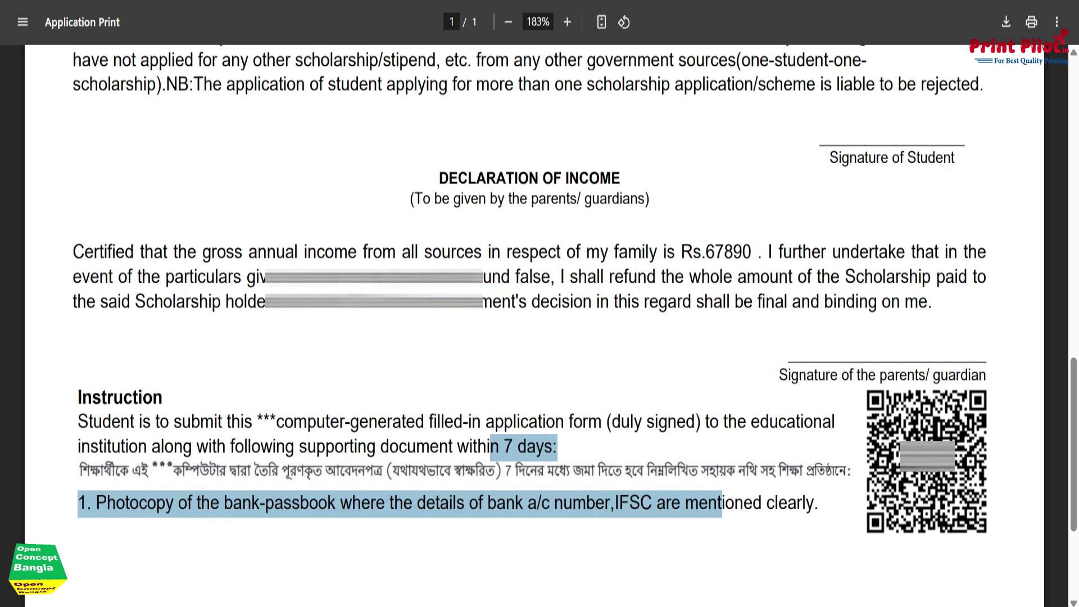